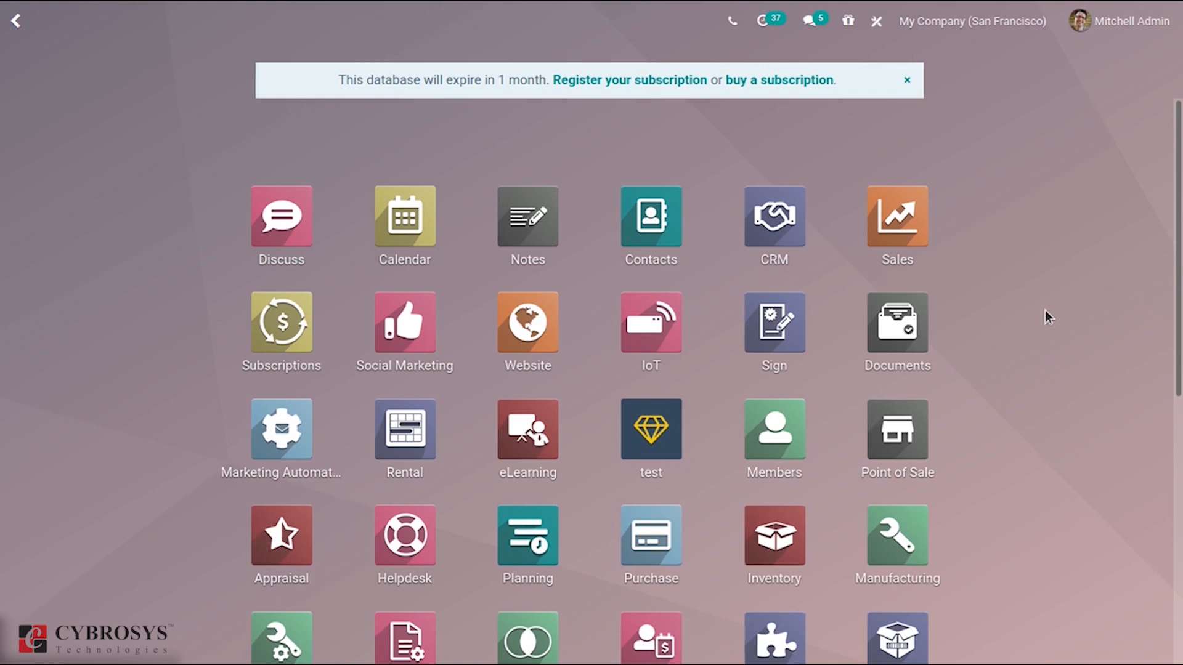
Step: Open the Tasks Analysis report of the Project app and display it as a pivot table
type("p")
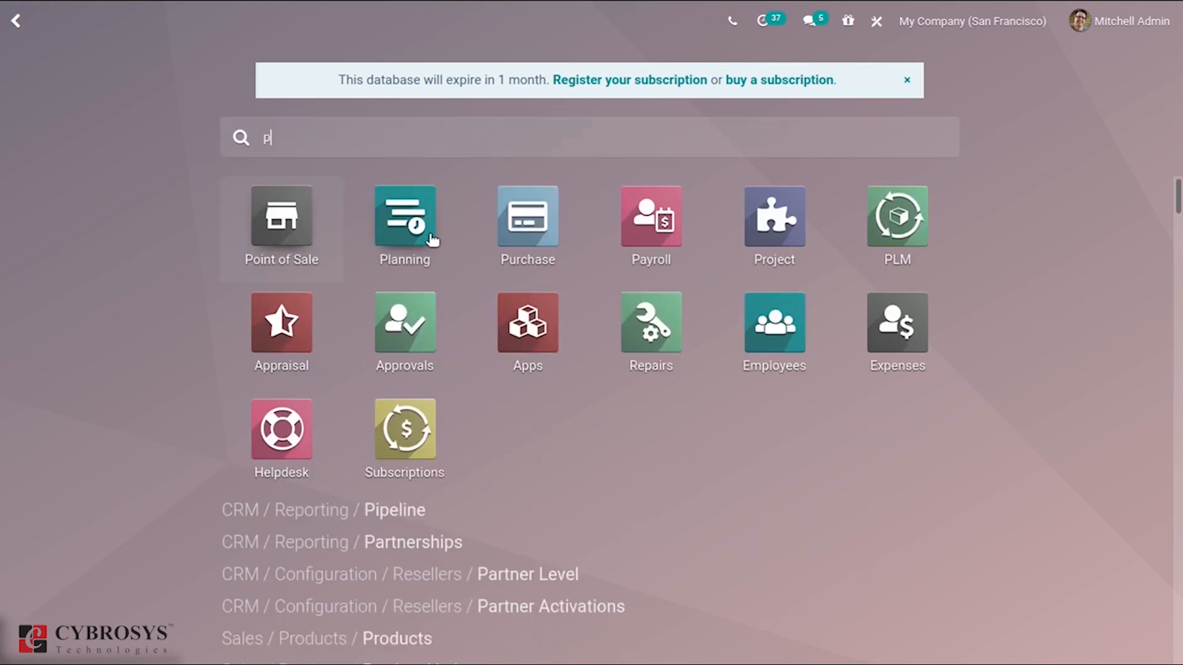
left_click(775, 219)
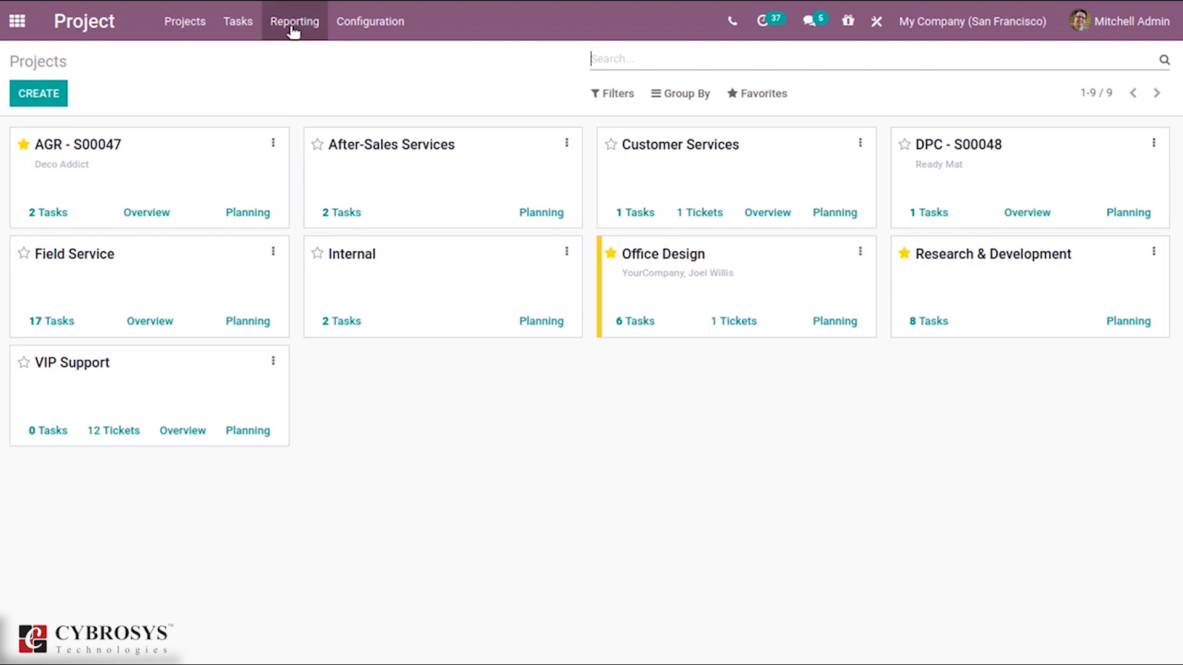
left_click(295, 28)
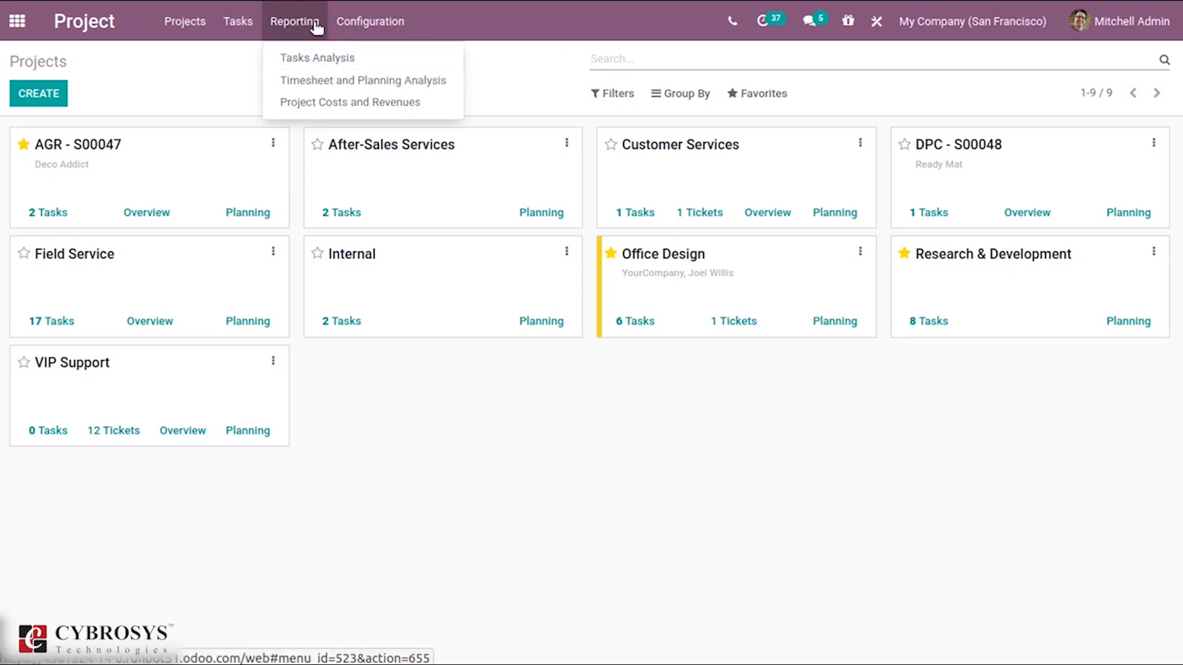
left_click(321, 60)
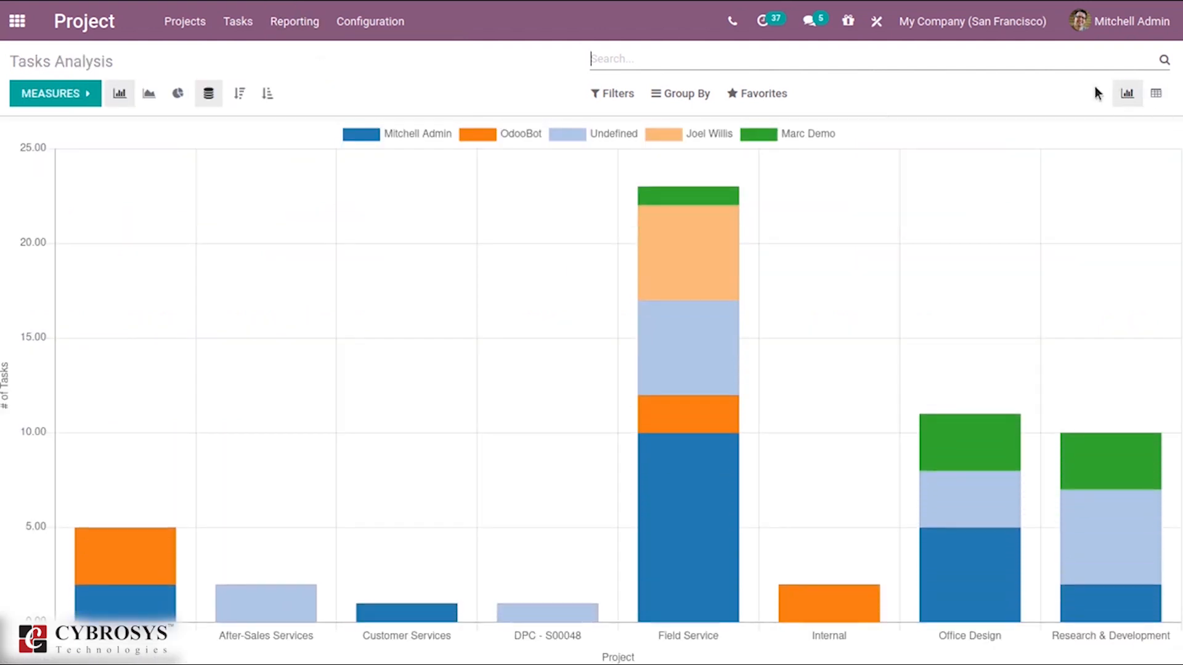
left_click(1156, 95)
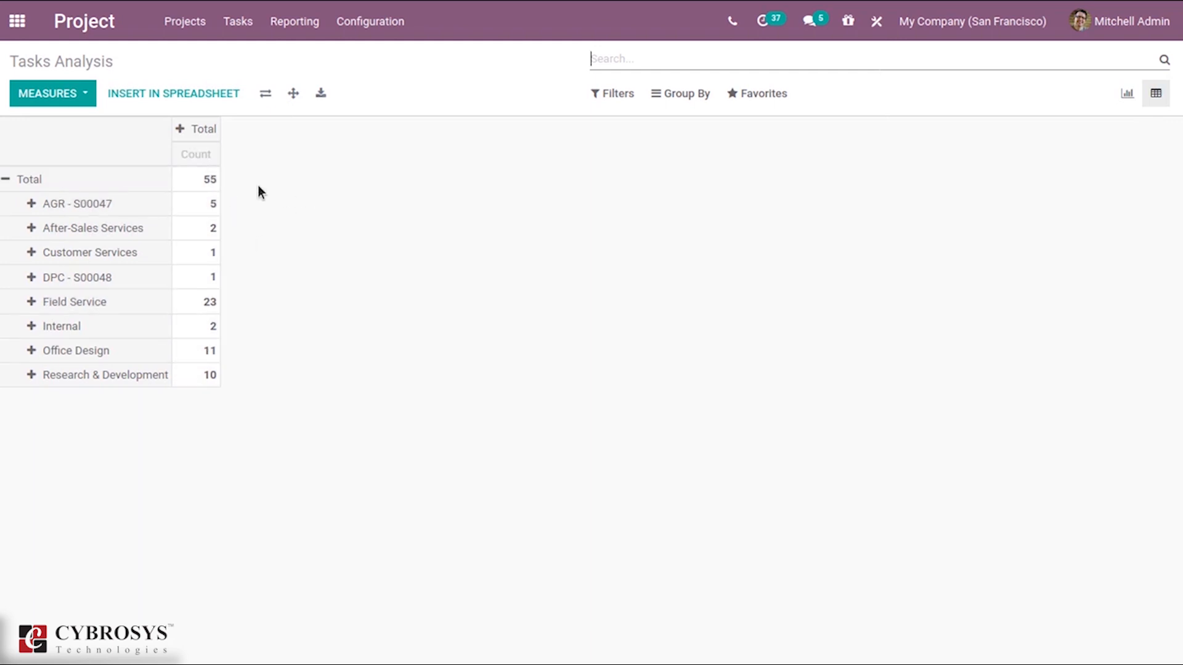
Step: Break down the first four project rows of the pivot table by Customer
left_click(31, 204)
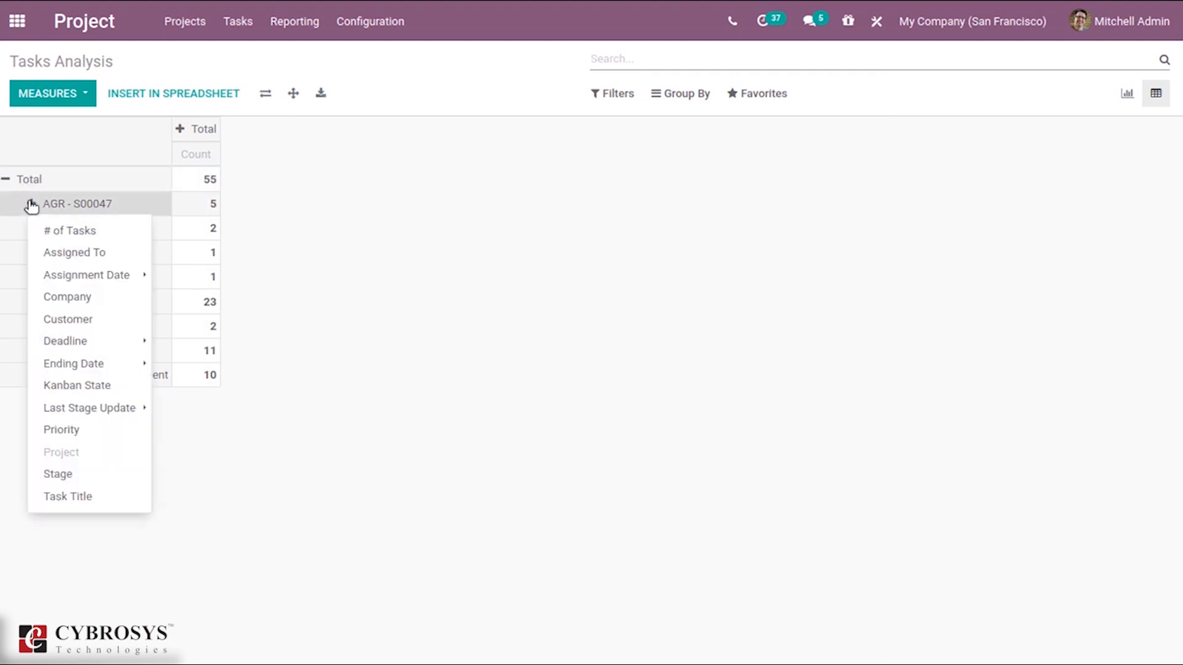
left_click(84, 320)
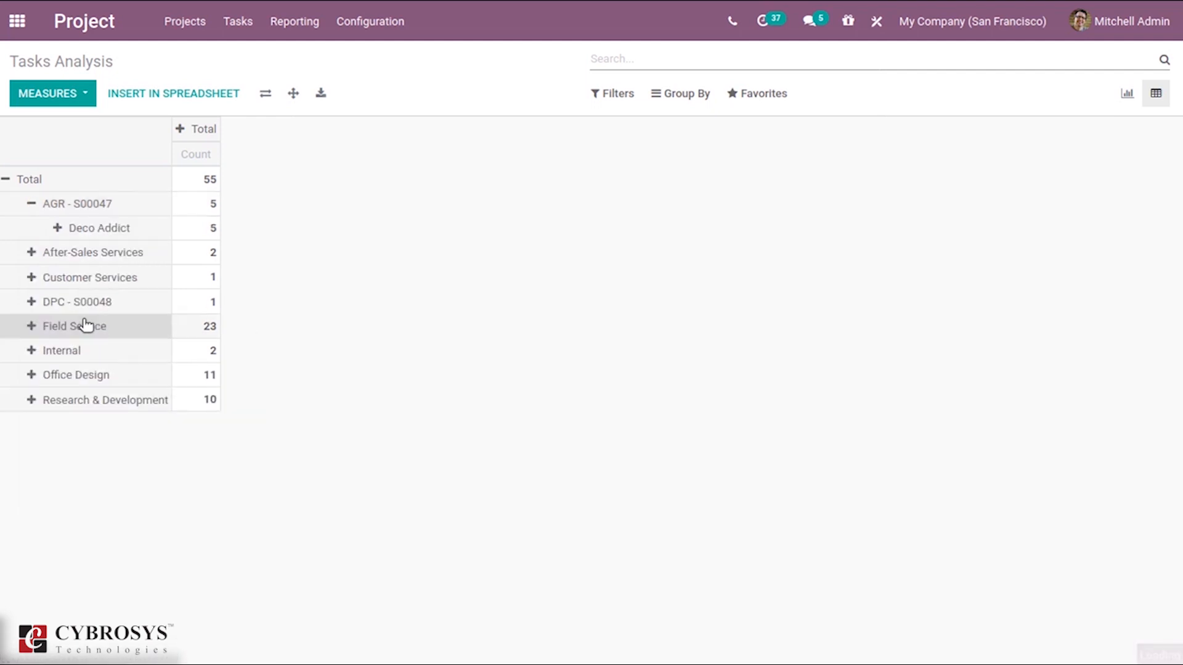
left_click(30, 252)
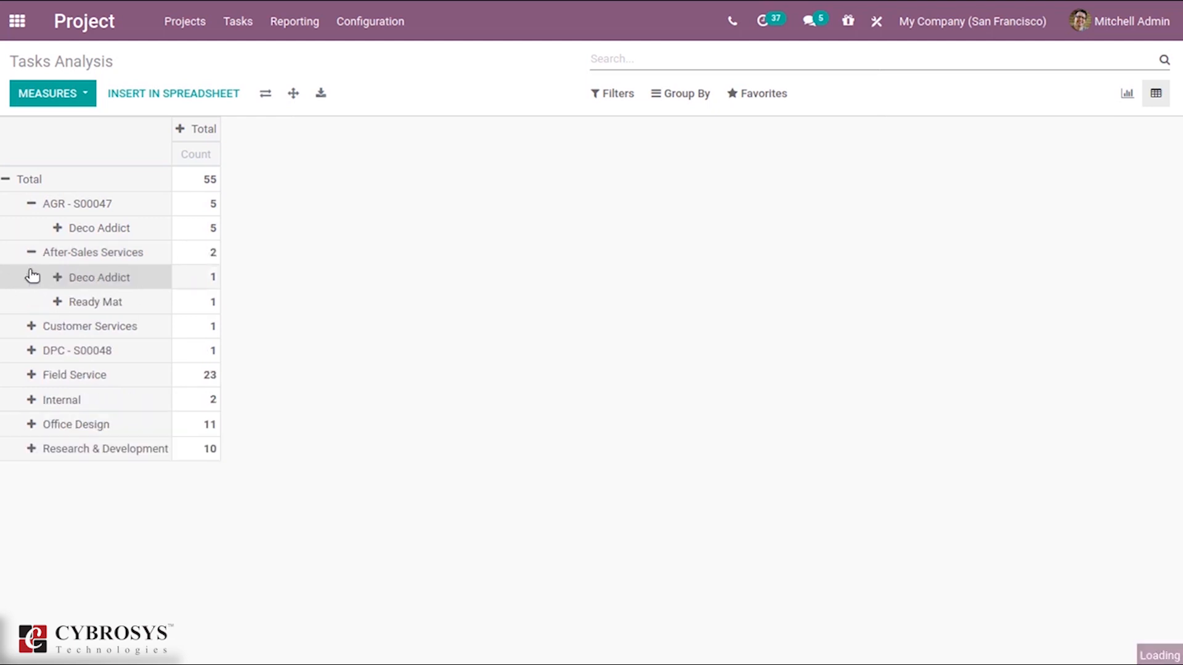
left_click(31, 325)
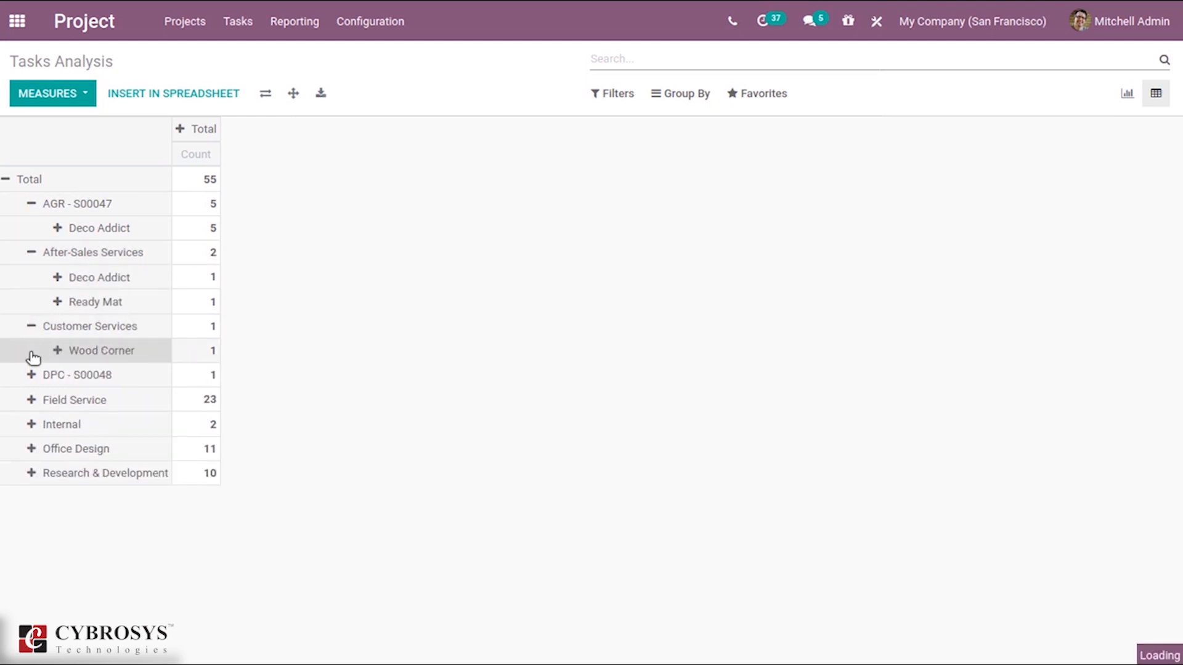
left_click(32, 375)
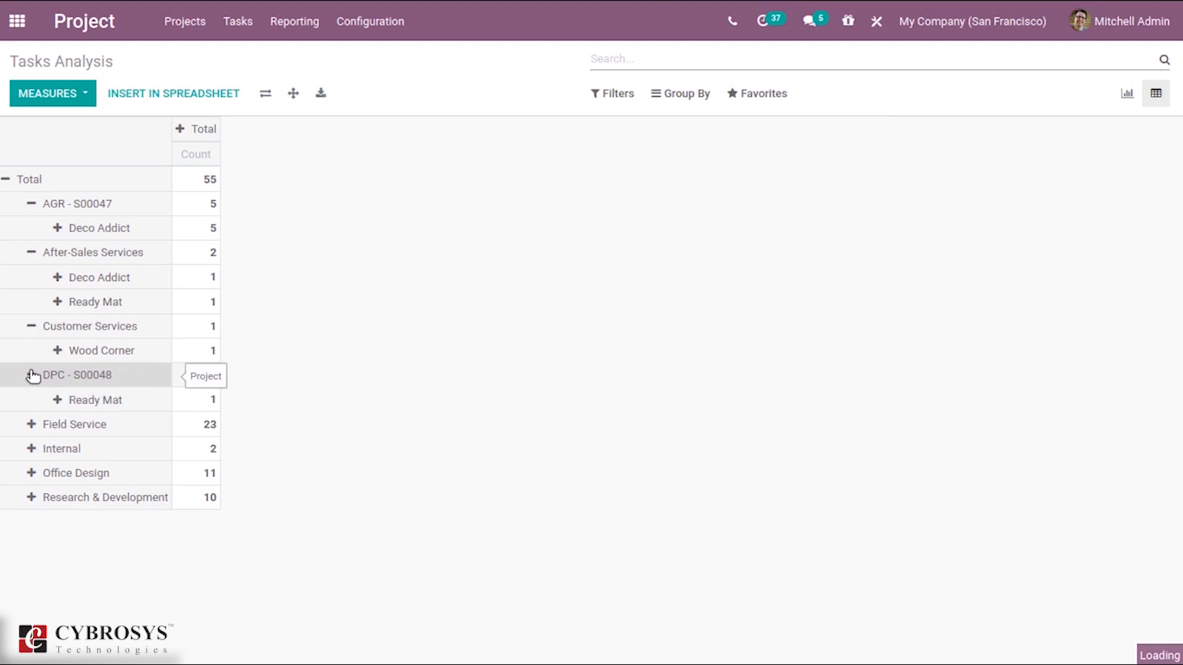
Step: Split the pivot table's Total column by Priority
left_click(181, 130)
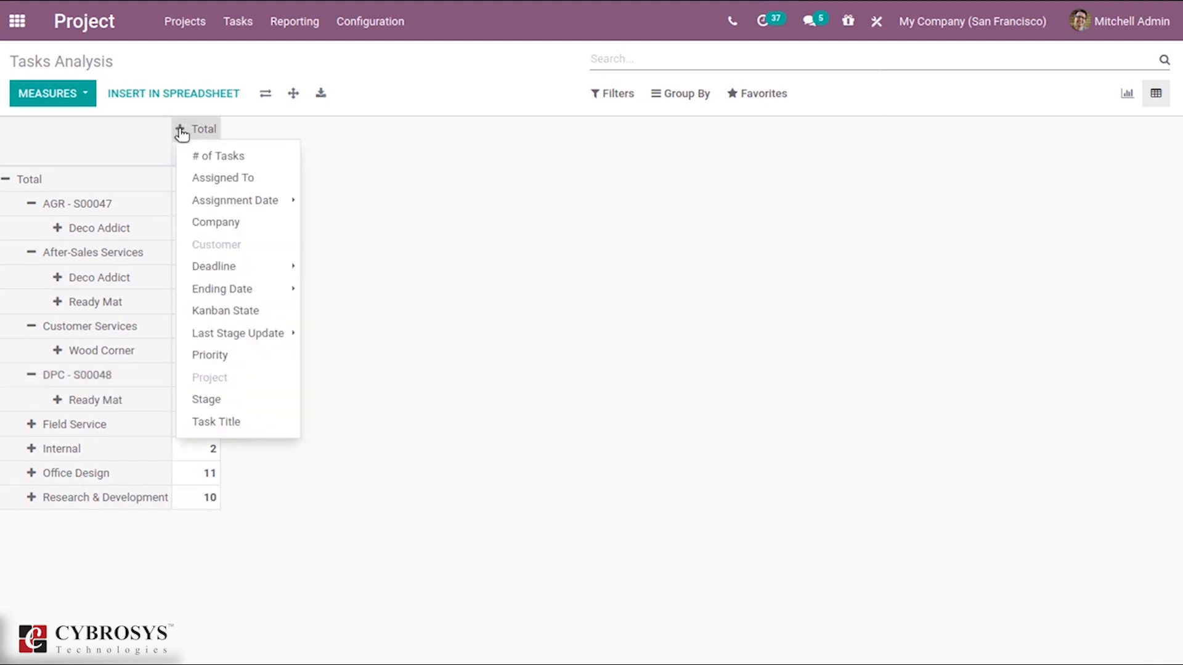
mouse_move(230, 335)
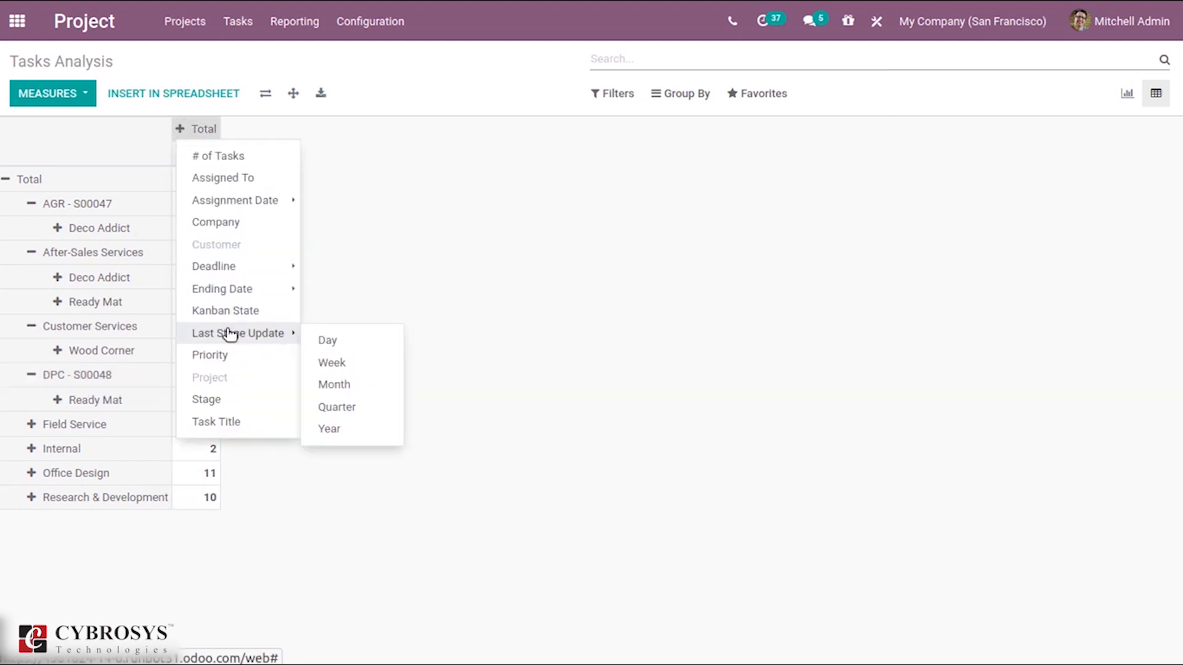
left_click(219, 353)
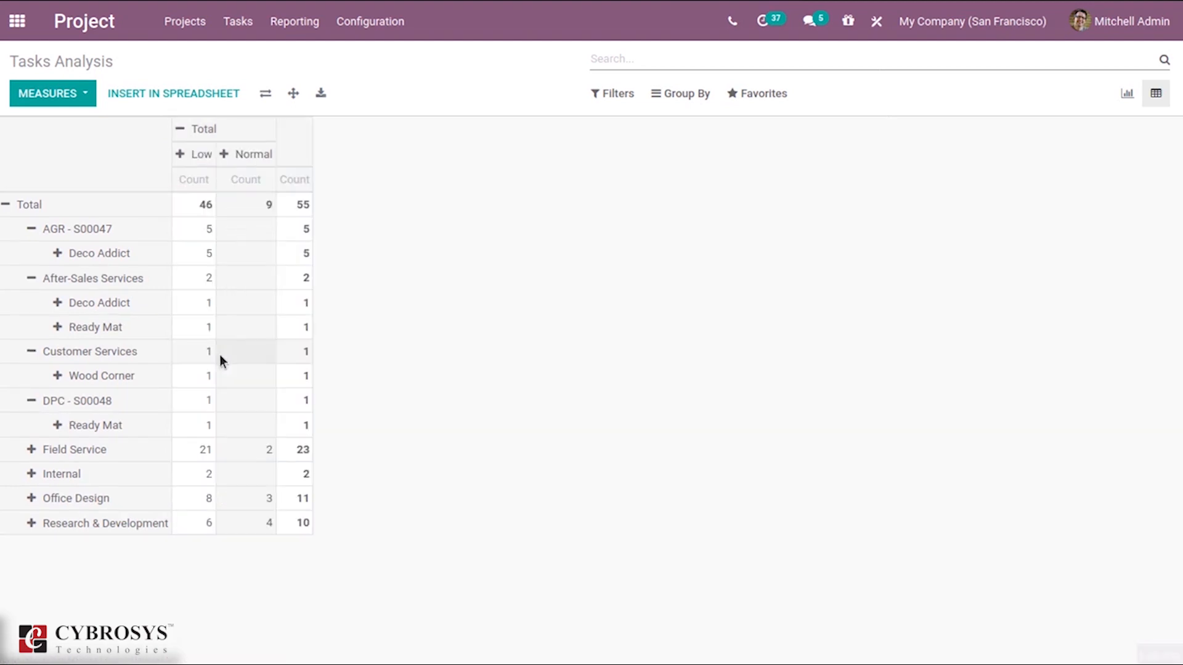
Step: Add the Progress, Remaining Hours and Planned Hours measures to the pivot table
left_click(77, 93)
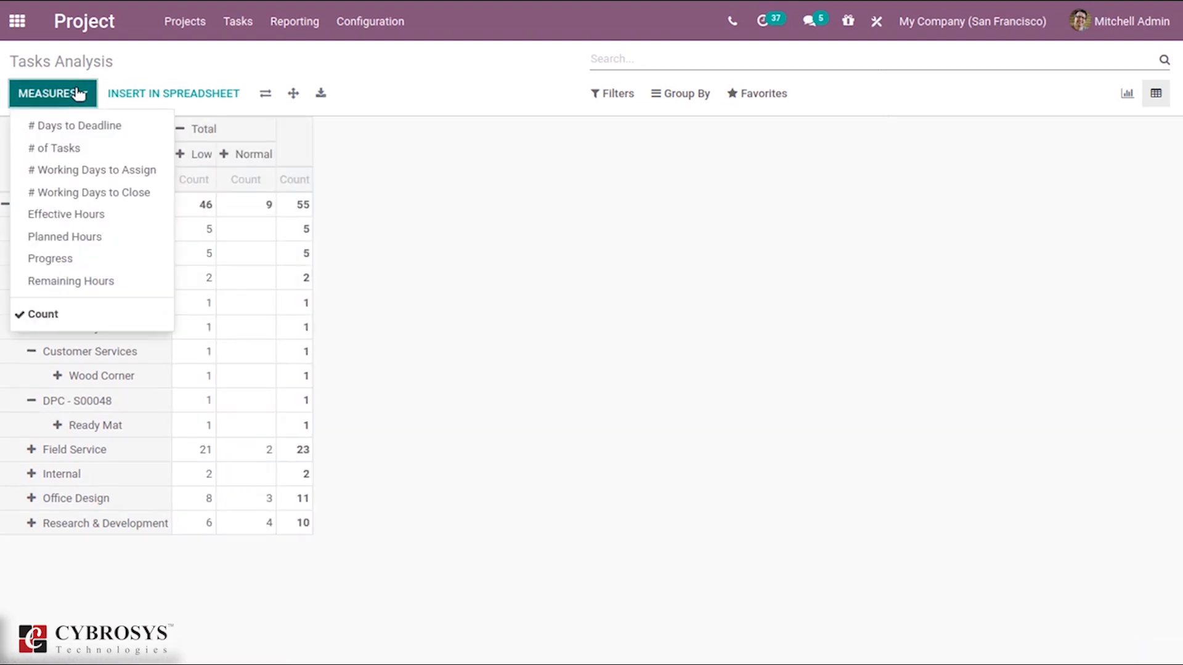
left_click(71, 266)
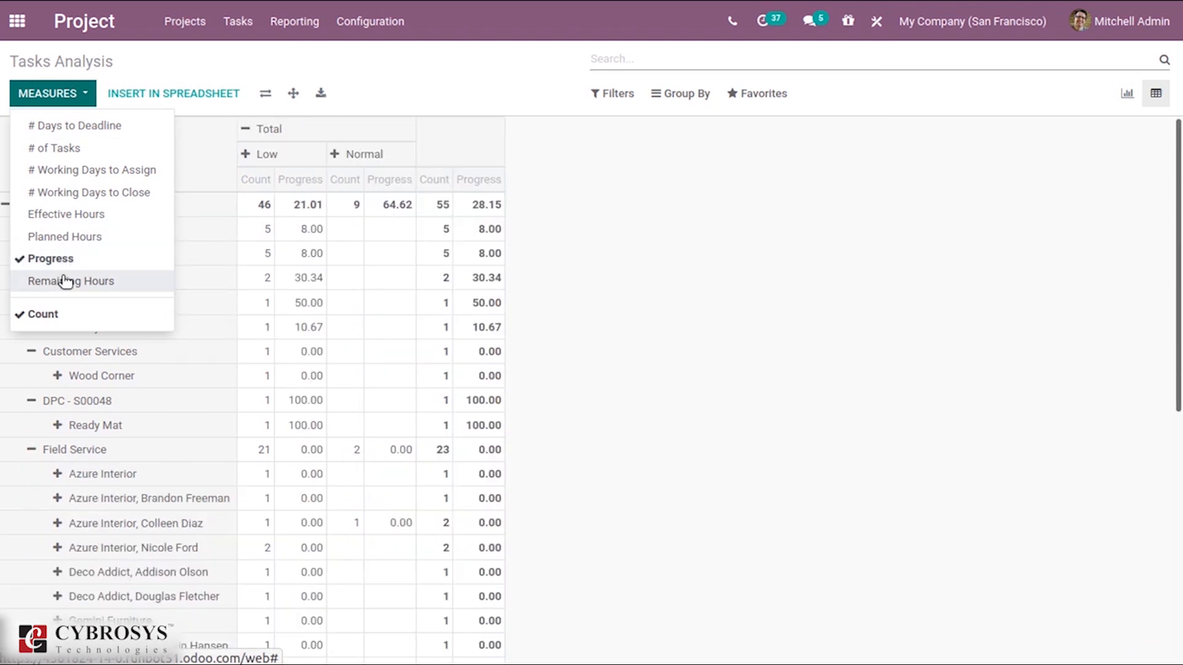
left_click(68, 282)
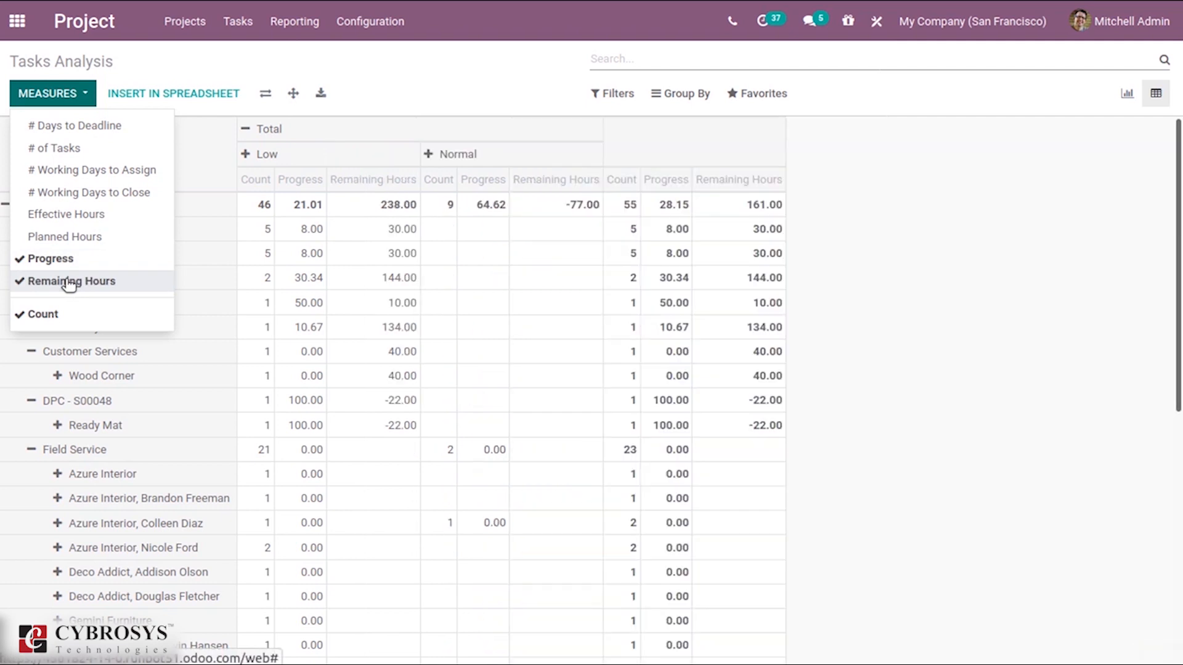
left_click(63, 239)
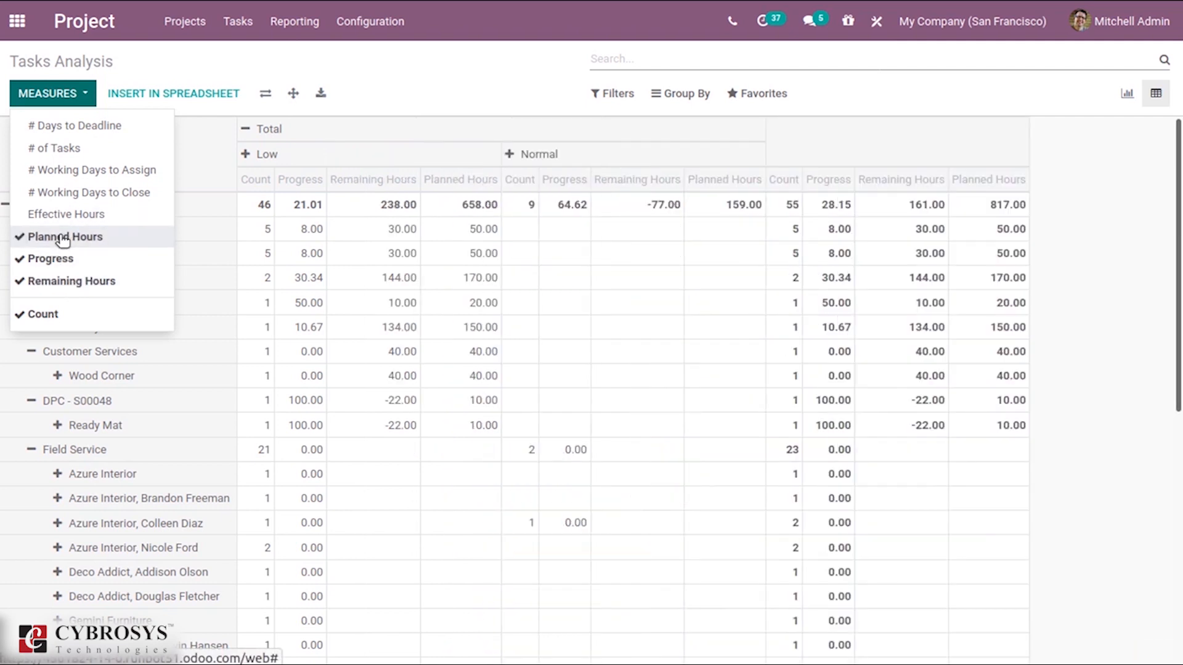
left_click(1096, 193)
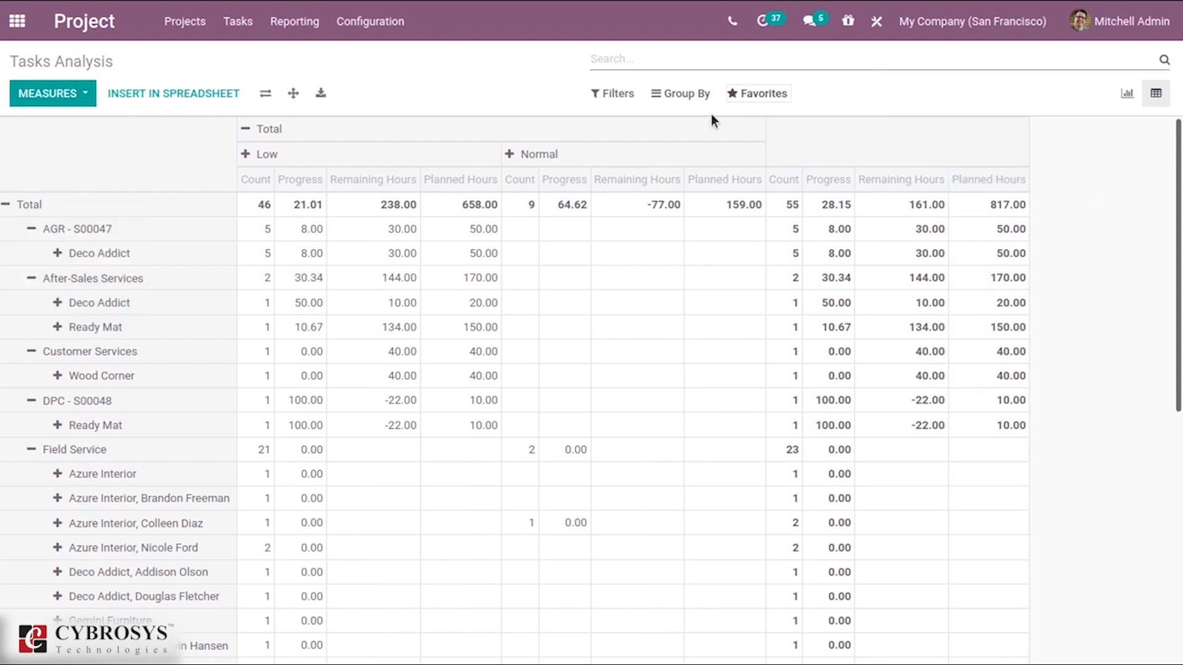
Step: Look over the available filters, group the pivot table by Stage and clear that grouping option again
left_click(612, 93)
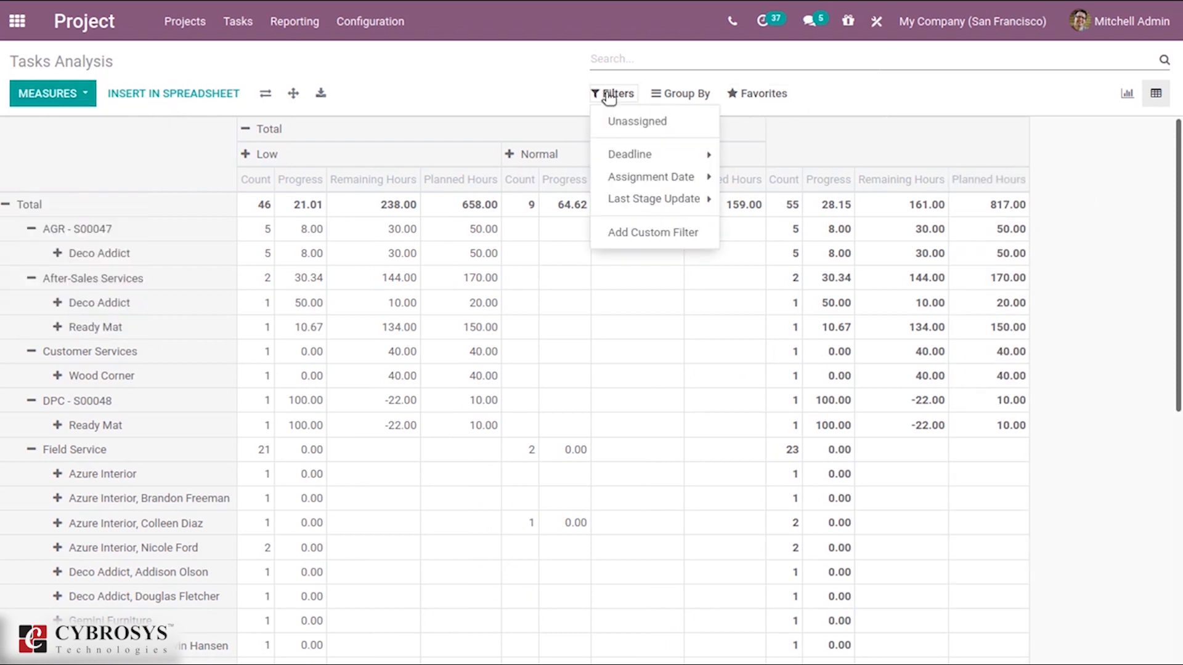
left_click(688, 93)
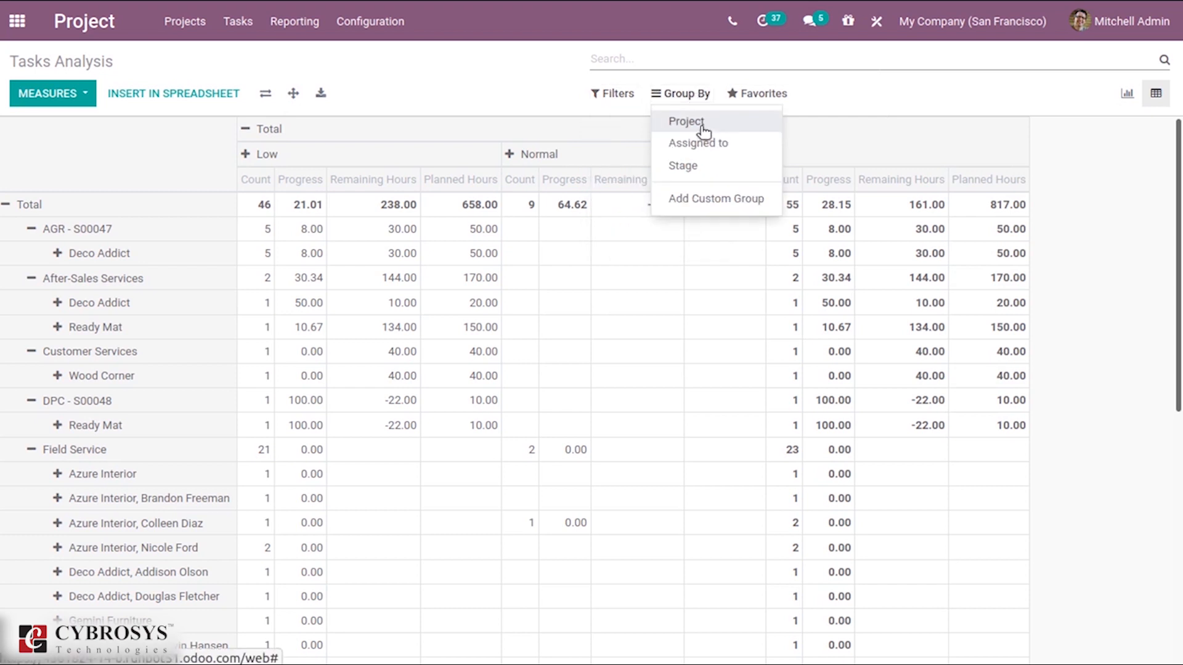
left_click(690, 174)
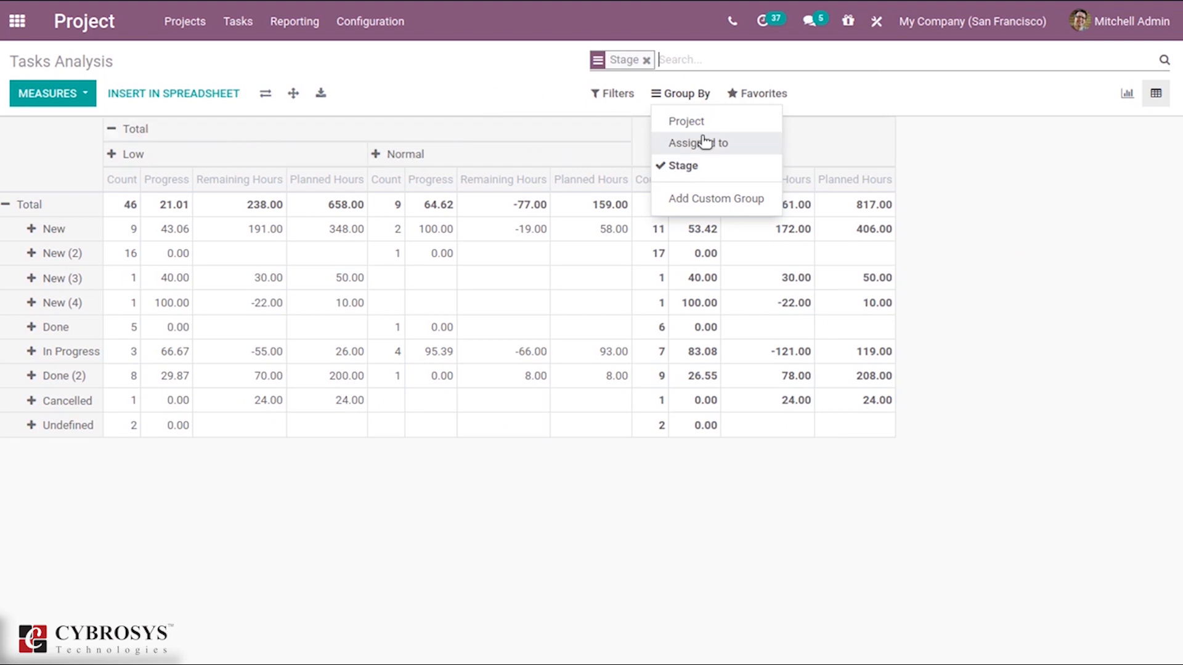
left_click(688, 166)
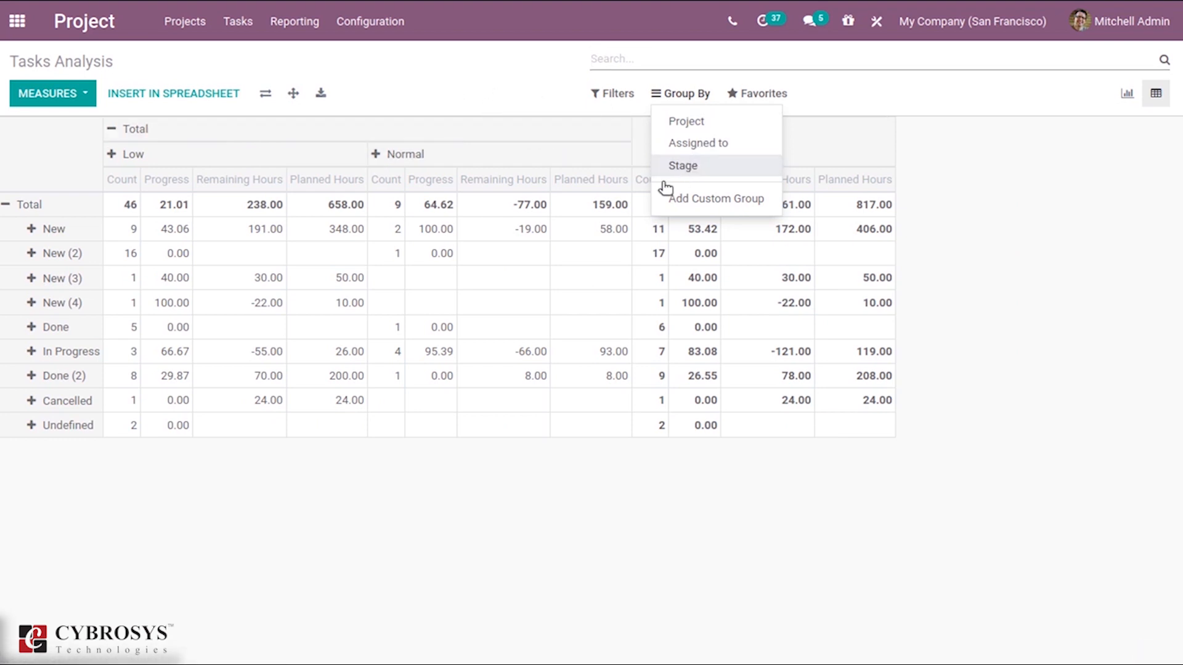
left_click(478, 93)
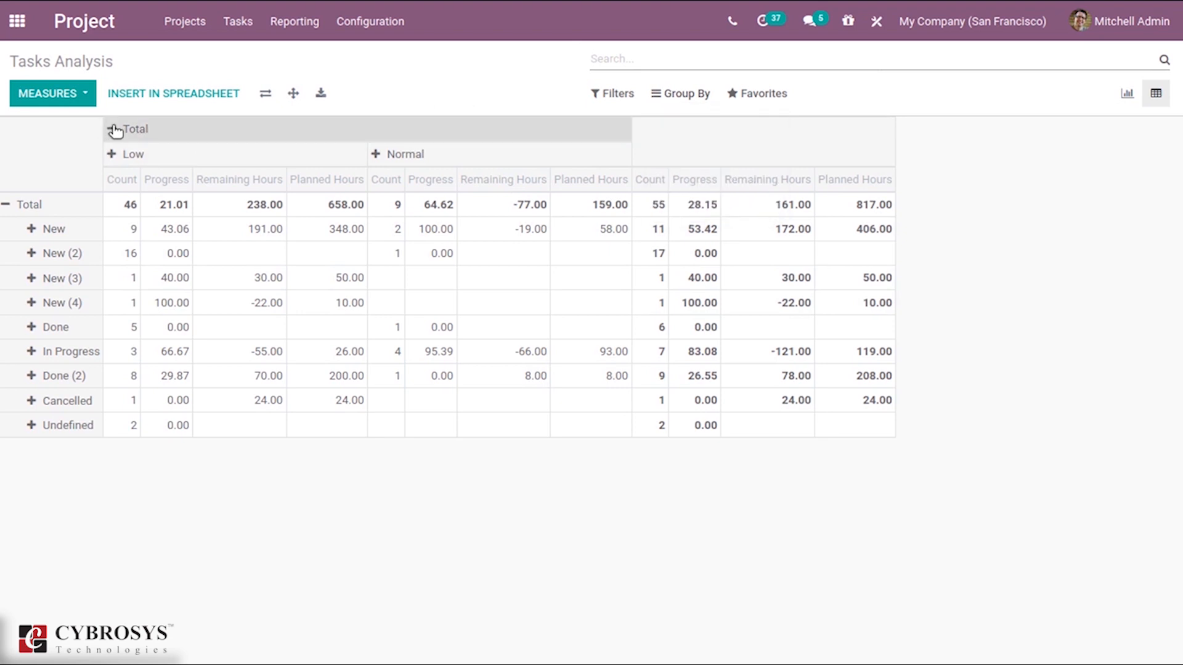
Step: Break down the first New stage row of the pivot table by Project
left_click(29, 230)
mouse_move(97, 368)
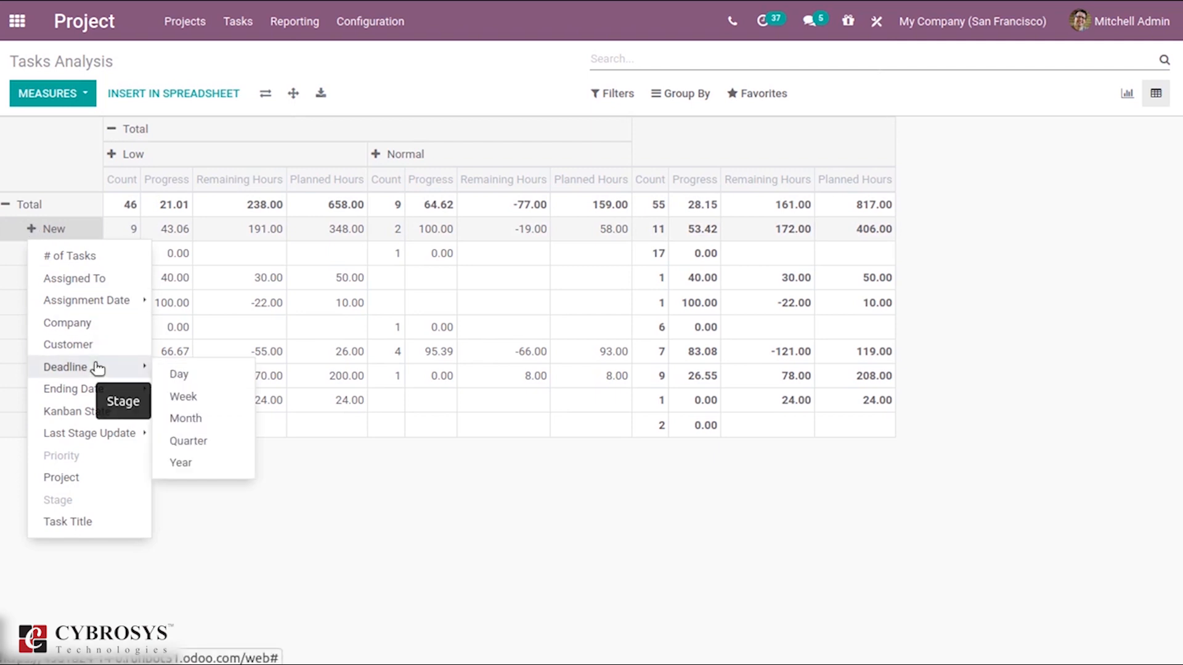
left_click(67, 476)
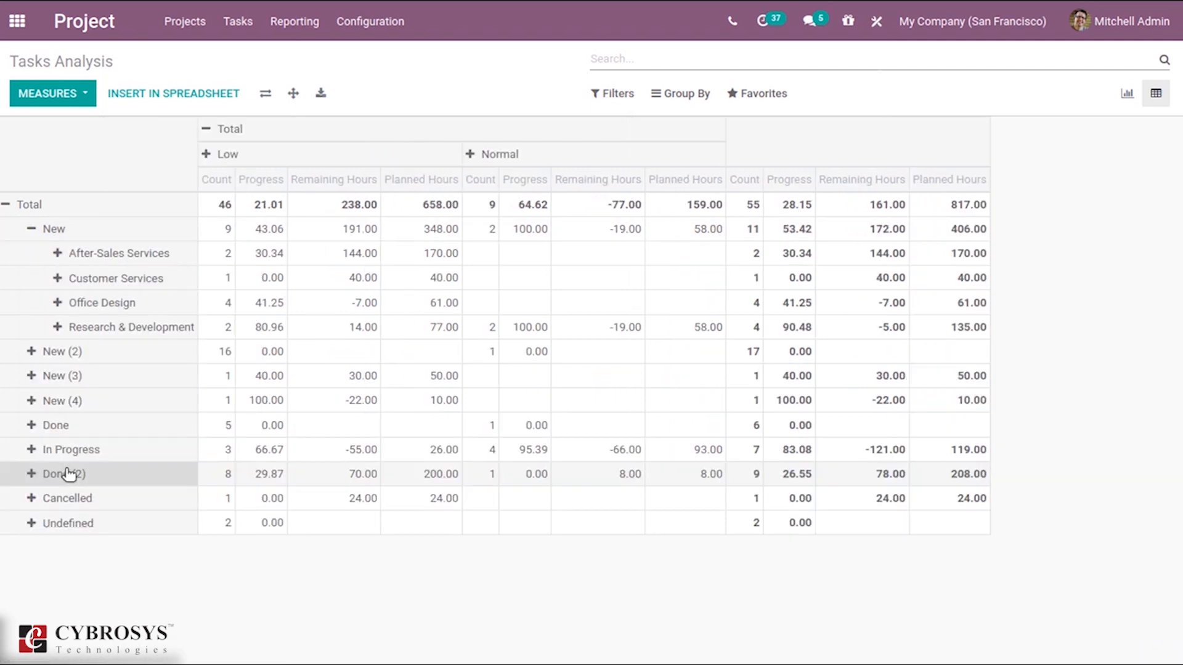
Step: Group the pivot table's rows by Project
left_click(678, 93)
left_click(684, 120)
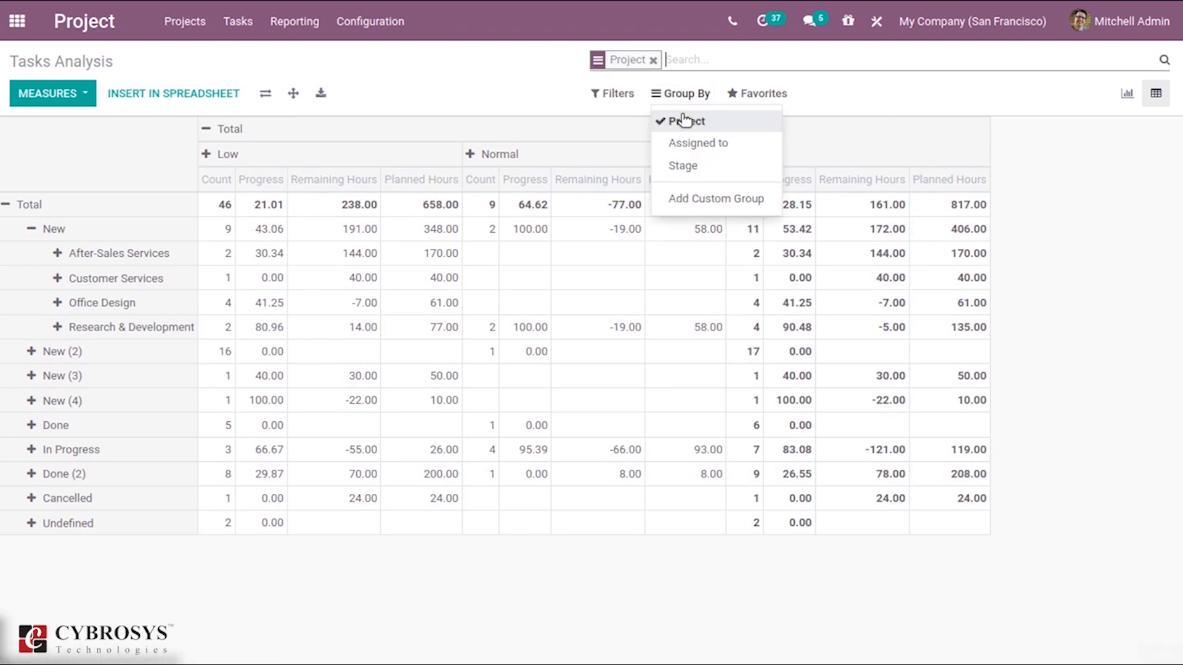
left_click(1091, 160)
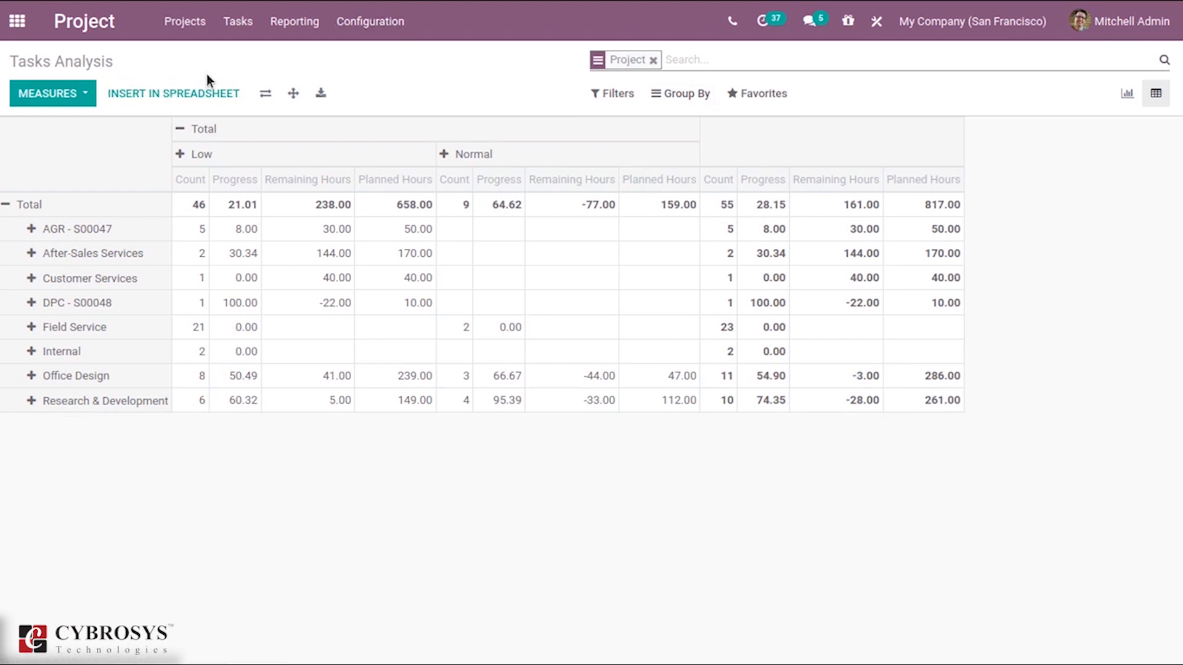
Step: Insert the pivot table into a new spreadsheet
left_click(159, 96)
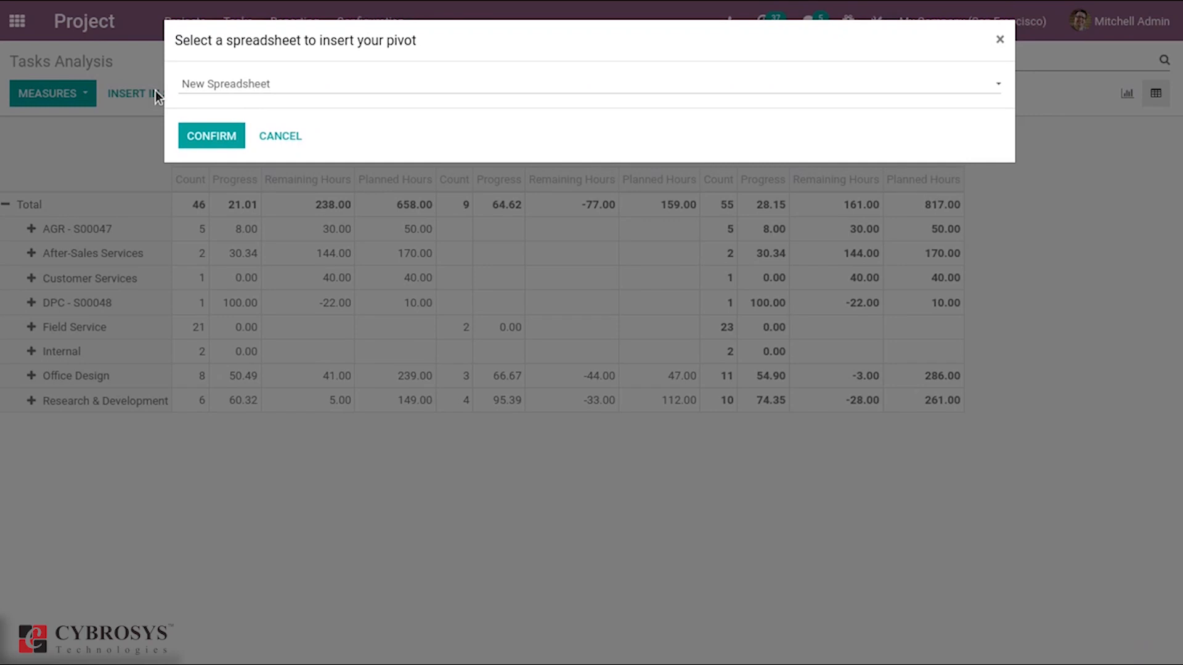
left_click(250, 89)
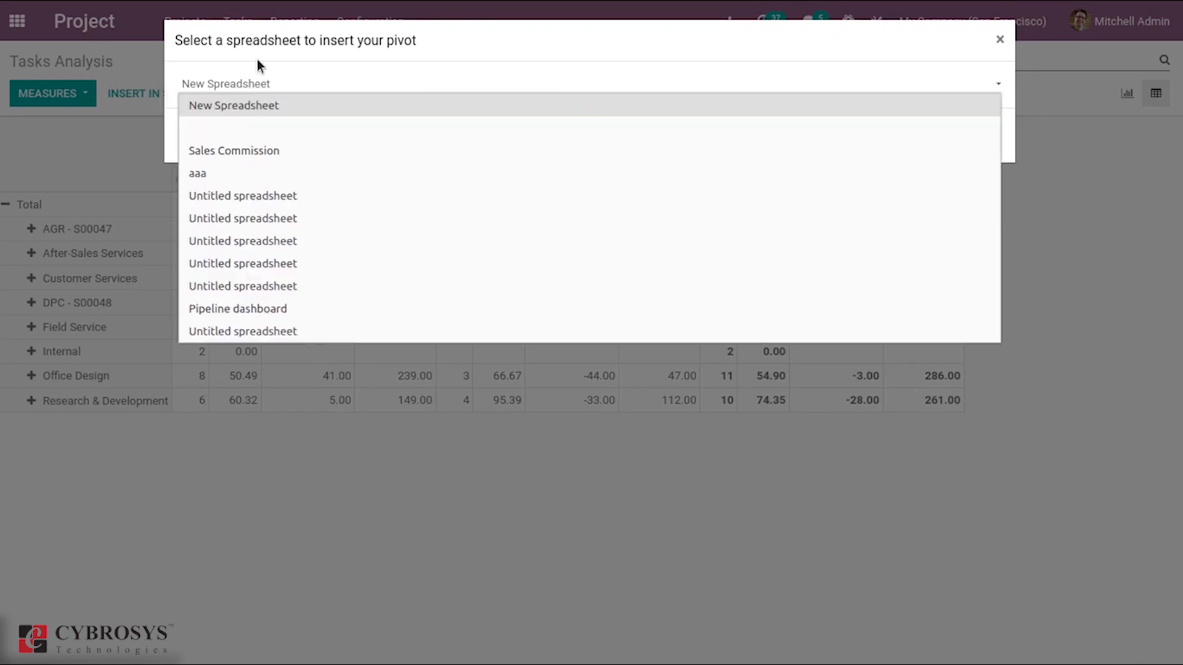
left_click(250, 71)
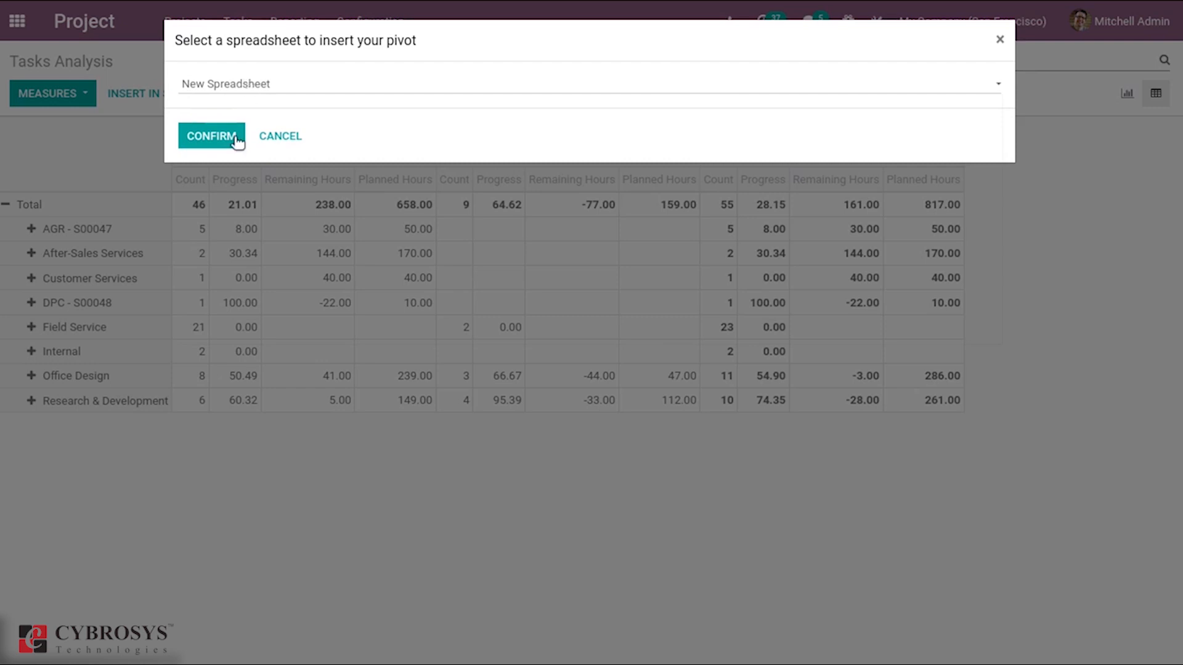
left_click(217, 139)
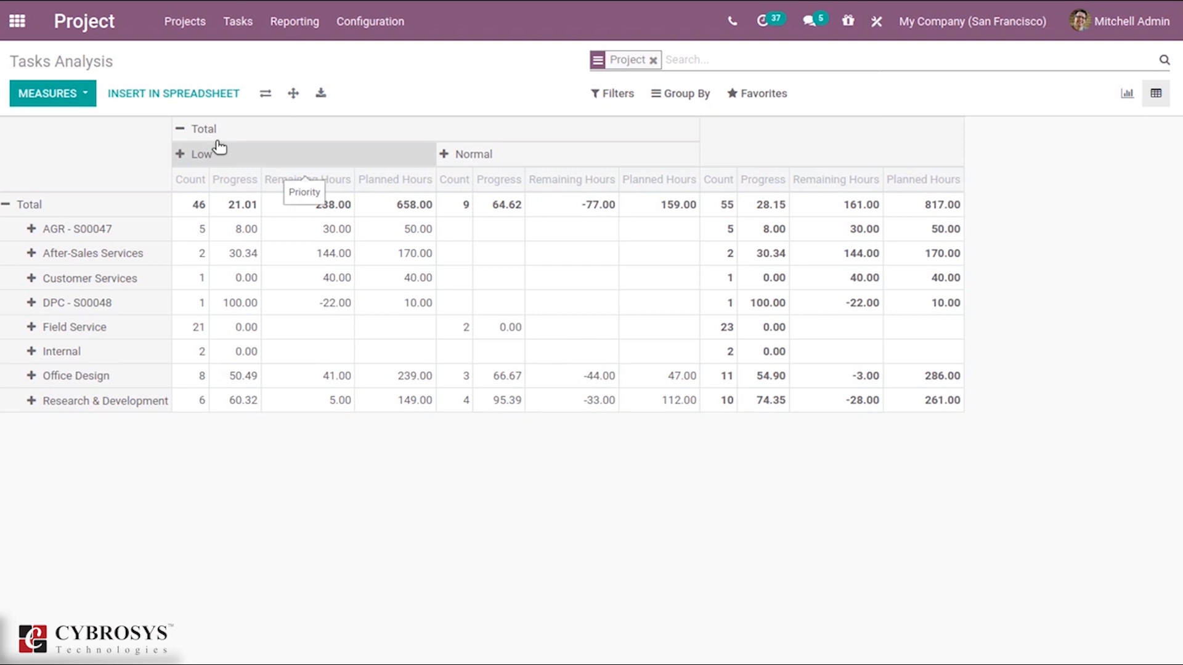
Step: Rename the new spreadsheet as "Project Task Analysys" and select cell B16
left_click(184, 62)
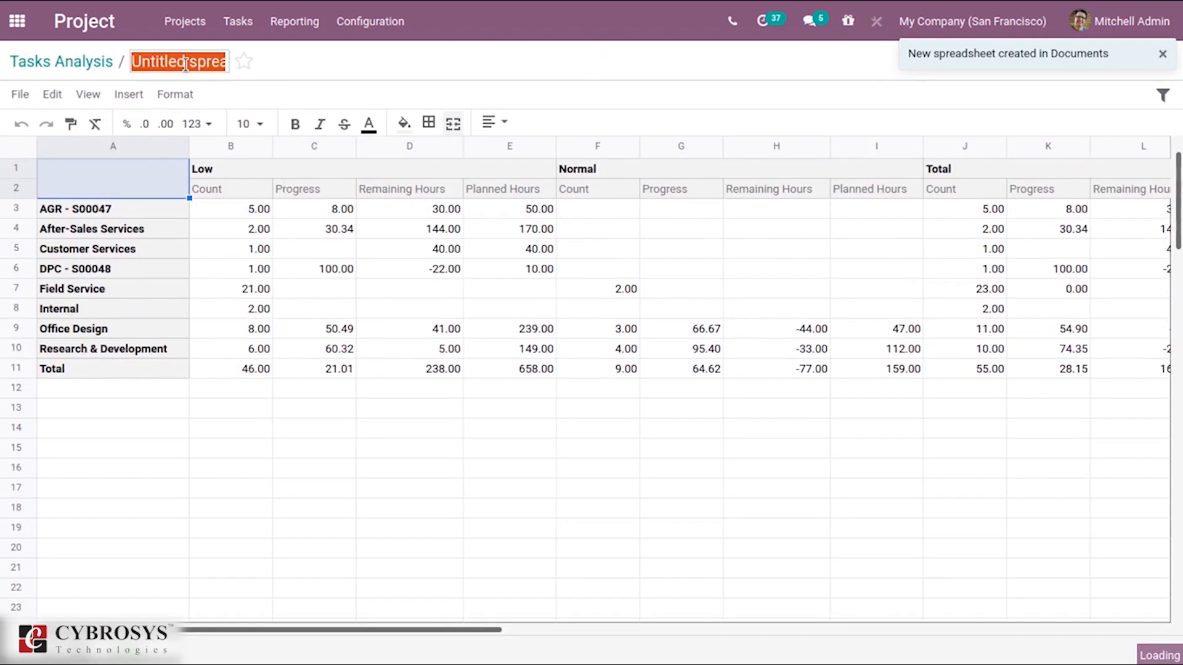
key("BackSpace")
type("Proj")
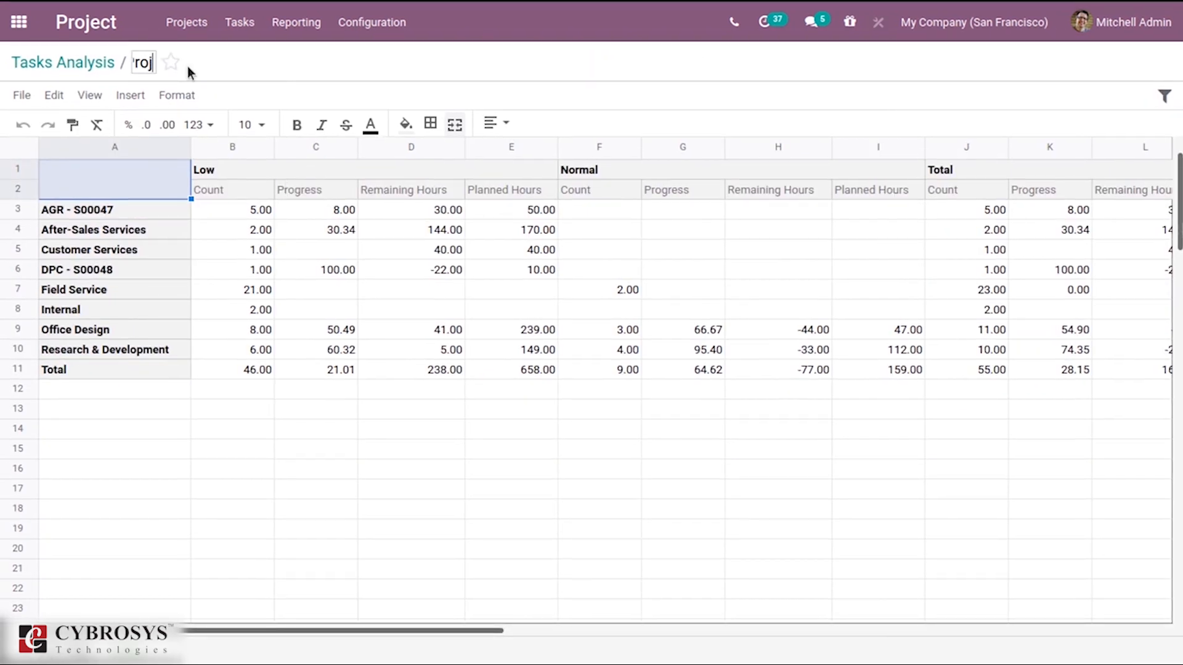
type("ect Task Analysys")
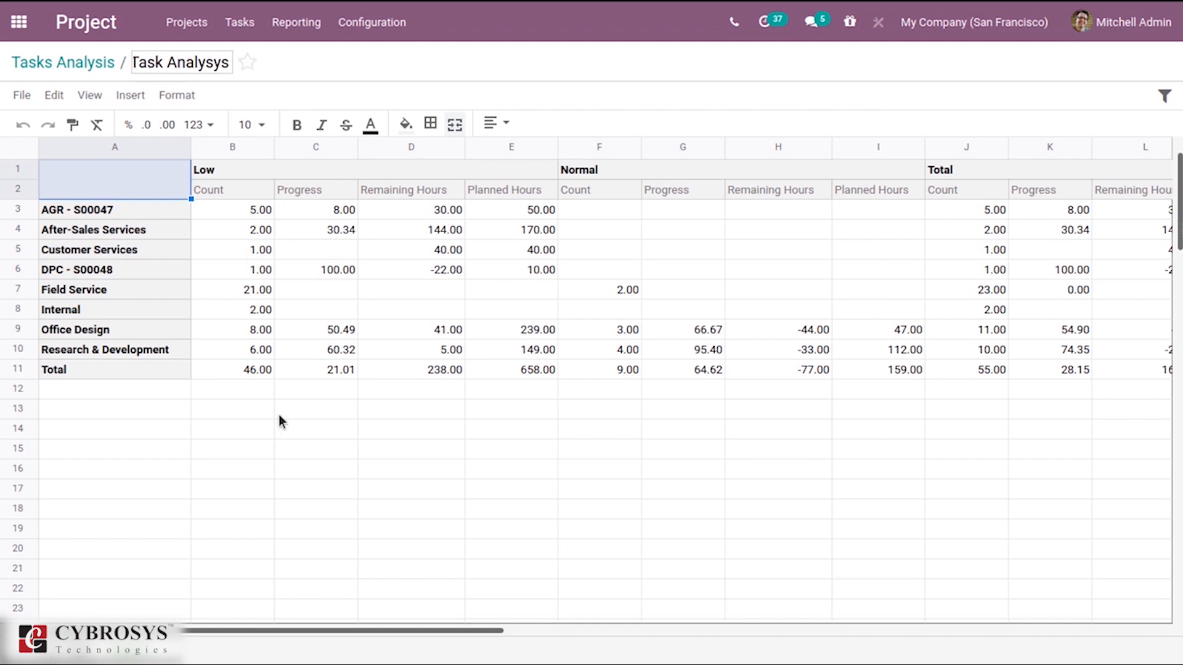
left_click(261, 467)
left_click_drag(198, 630, 187, 609)
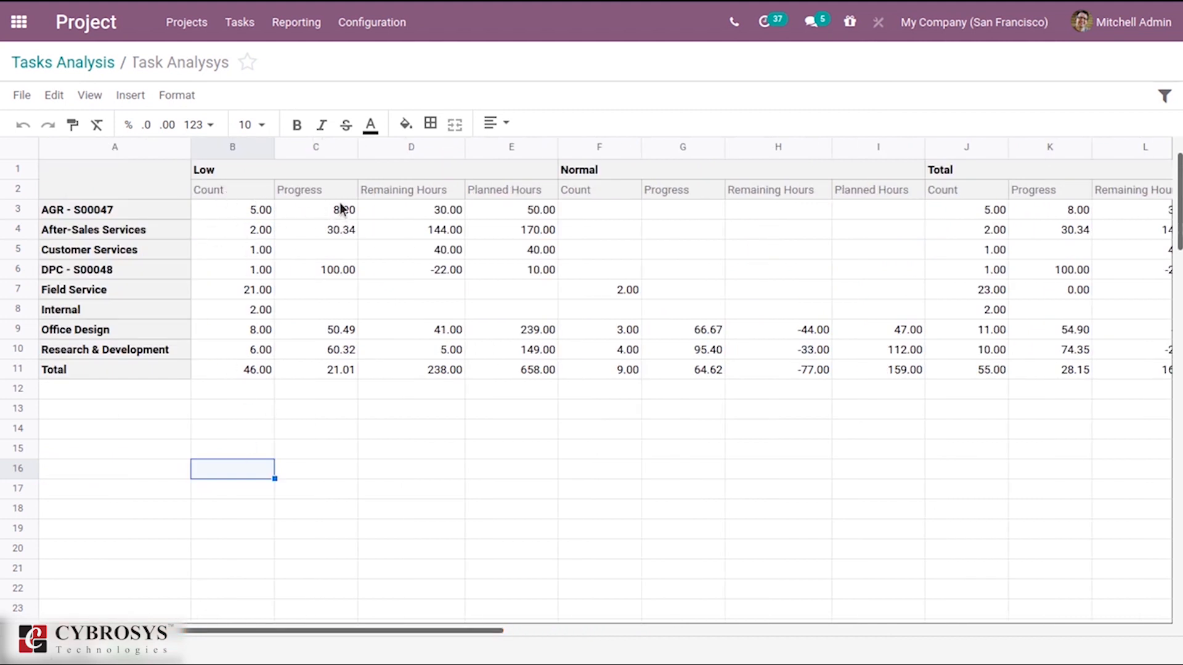
Step: Set up a new date filter labelled "Year" with the Year time range and no default value, and try to save it
left_click_drag(345, 632, 335, 609)
left_click(1164, 96)
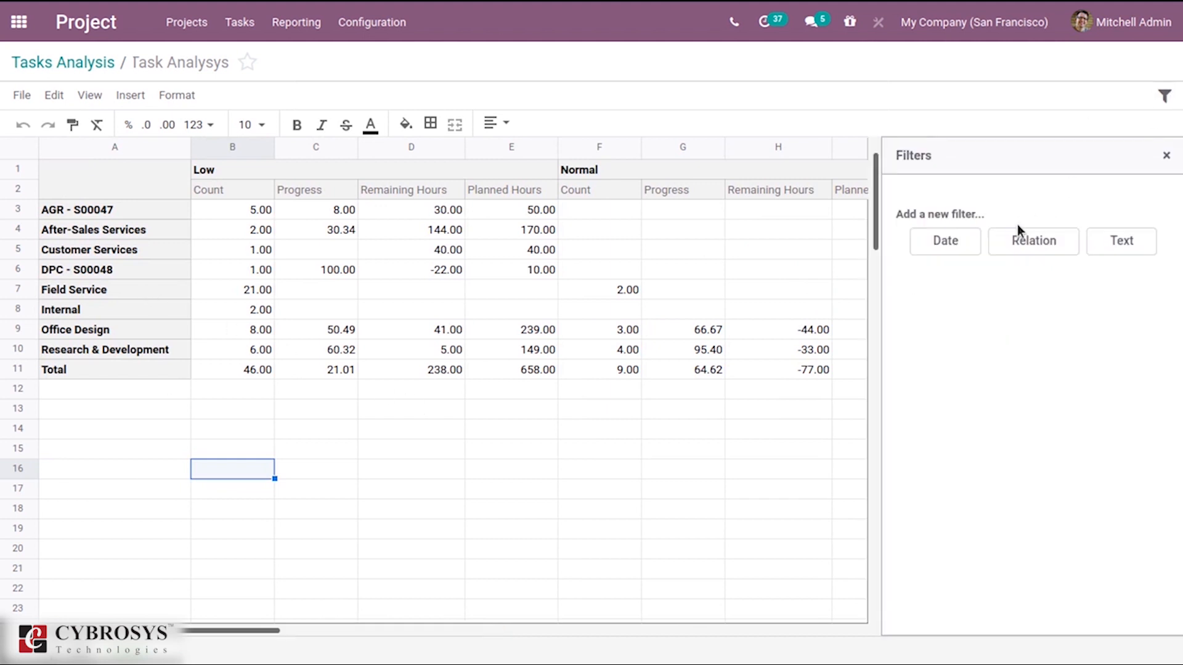
left_click(956, 248)
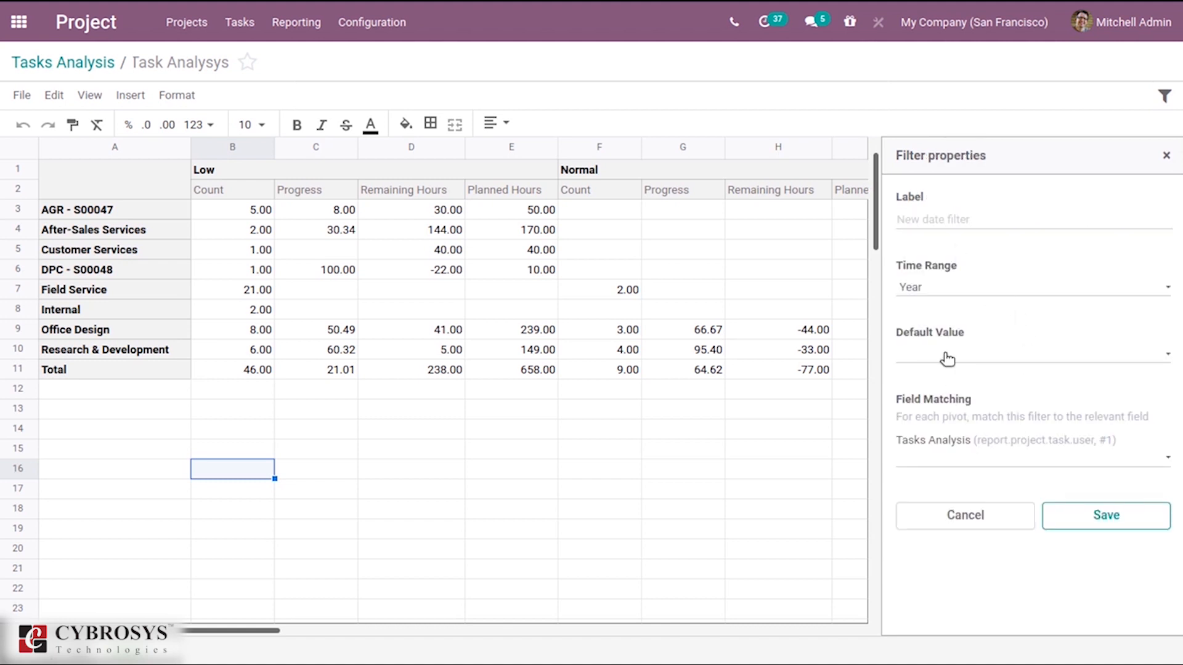
left_click(923, 219)
left_click(992, 290)
left_click(959, 207)
type("Year")
left_click(967, 356)
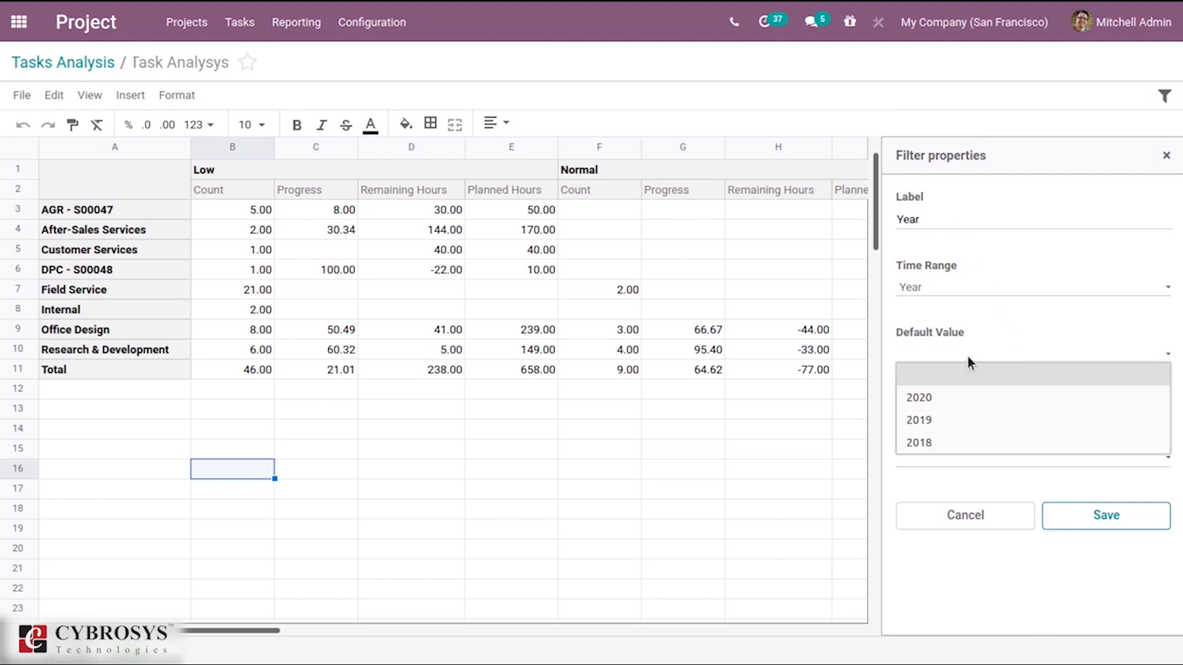
left_click(959, 391)
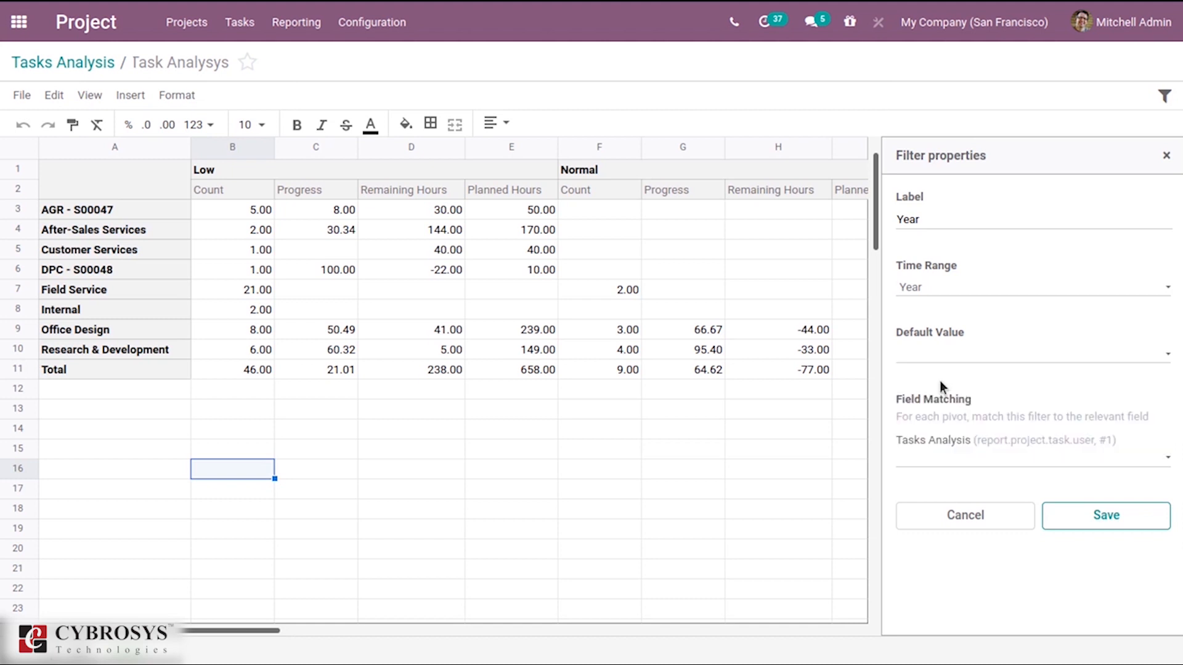
left_click(1101, 514)
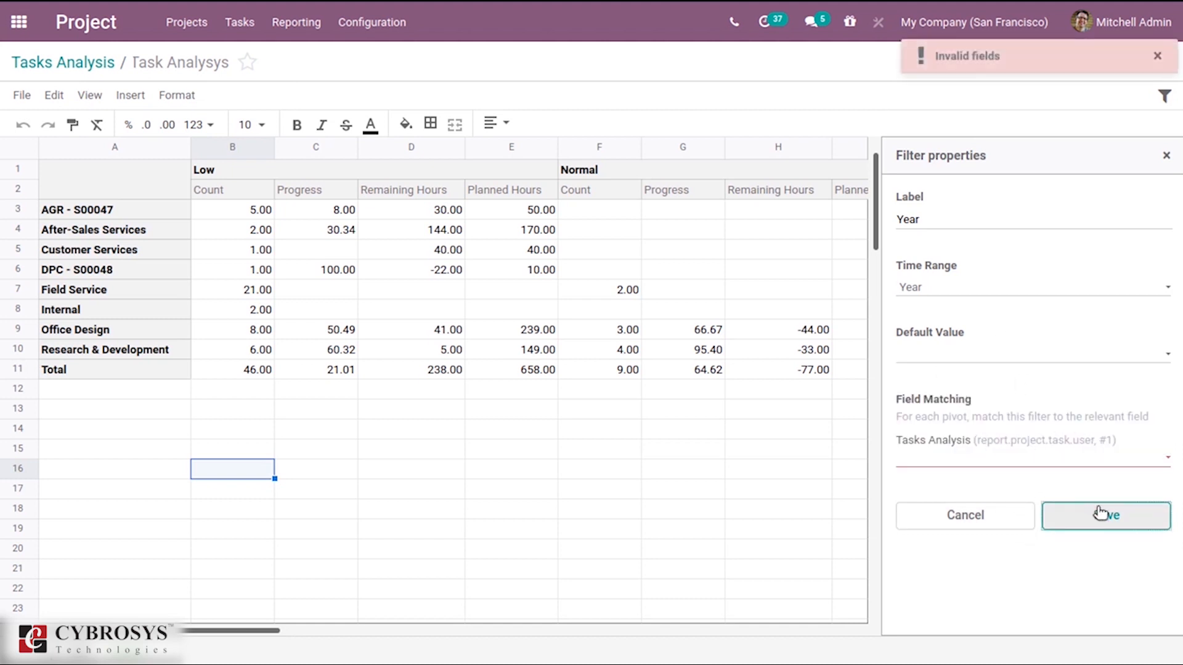
Step: Match the Year filter to the Deadline field of the Tasks Analysis pivot and save the filter
left_click(988, 454)
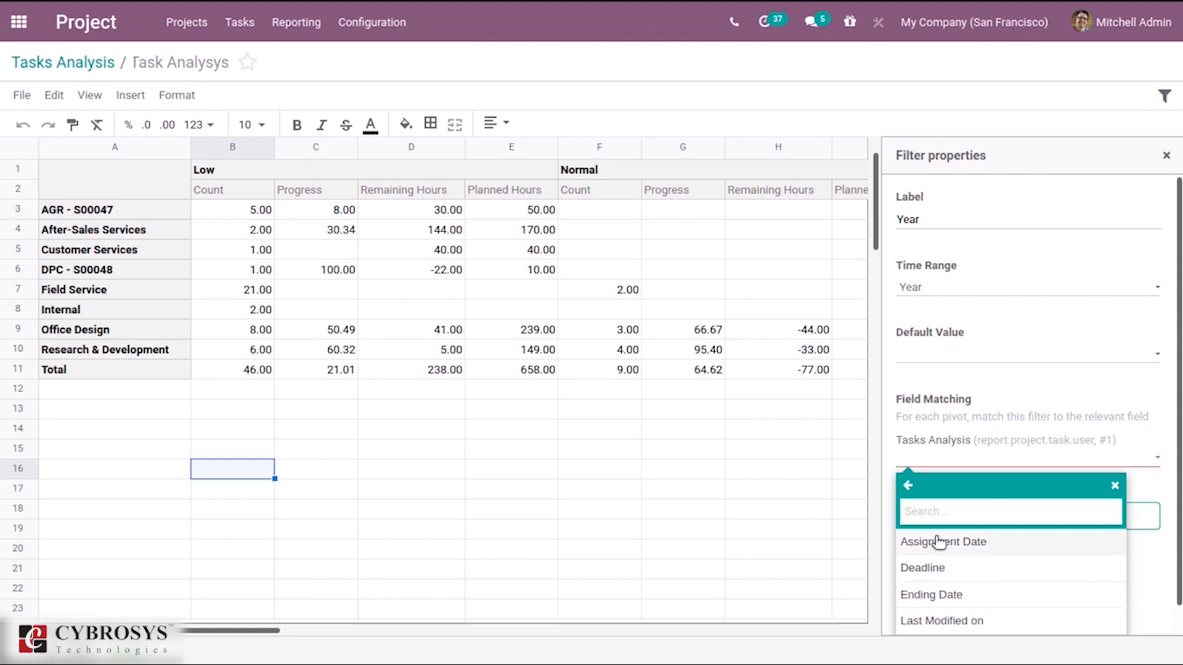
left_click(936, 567)
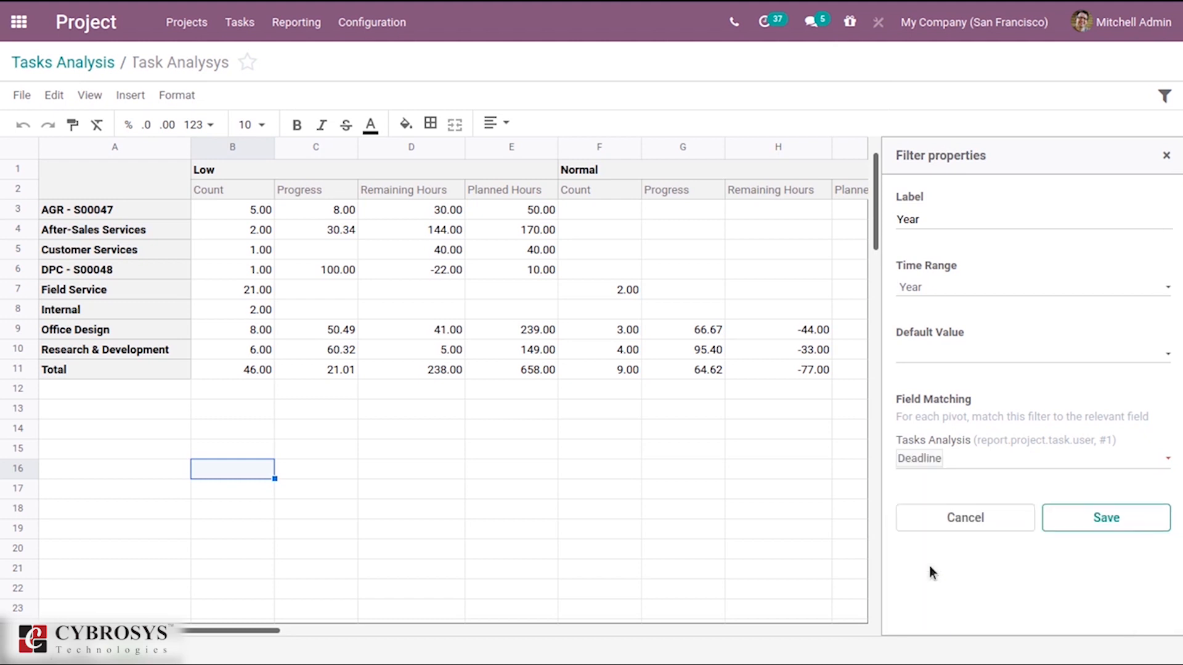
left_click(1051, 519)
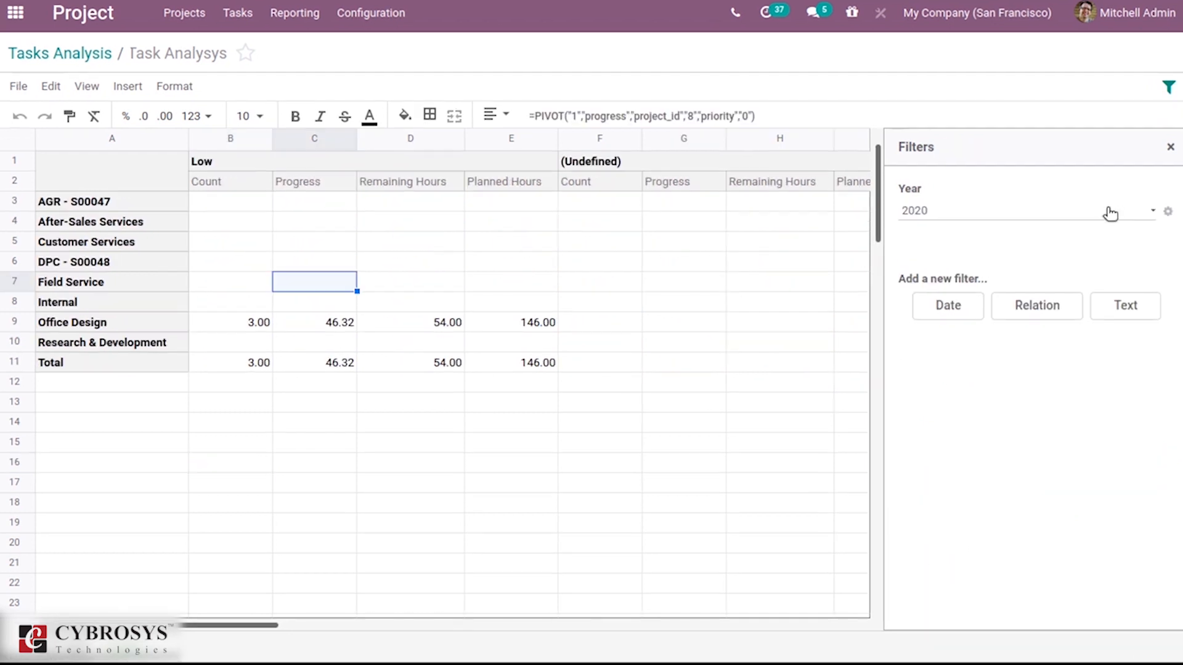
Step: Clear the Year filter's value to show all tasks and set the filter to 2019
left_click(1110, 214)
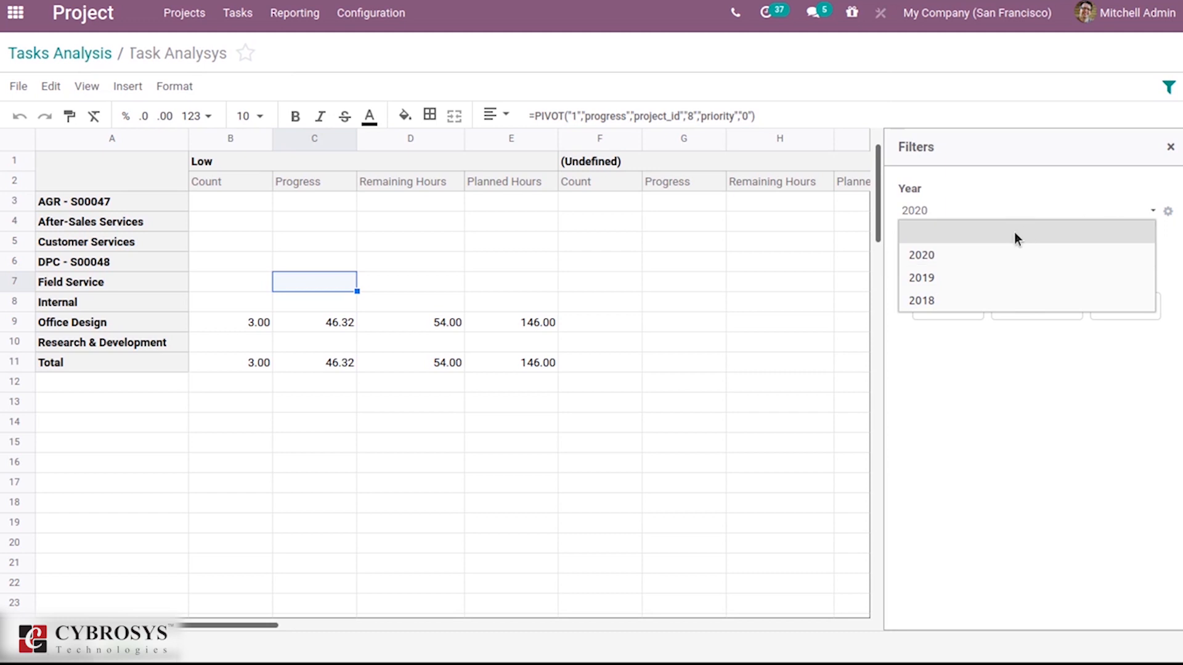
left_click(946, 237)
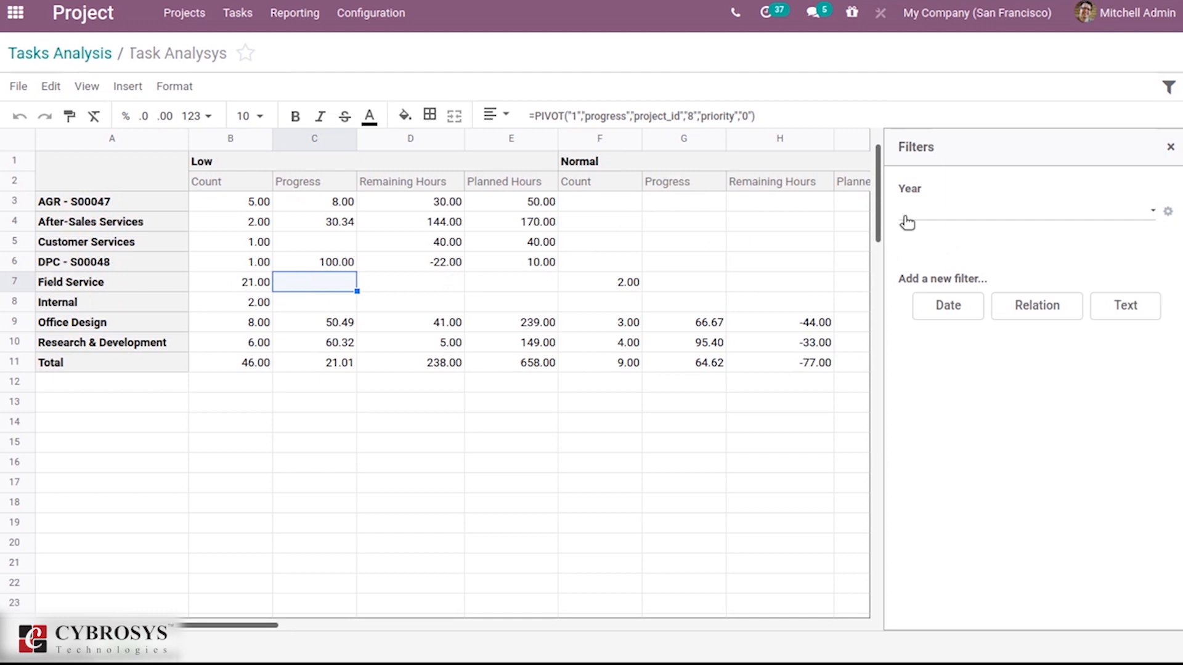
left_click(963, 222)
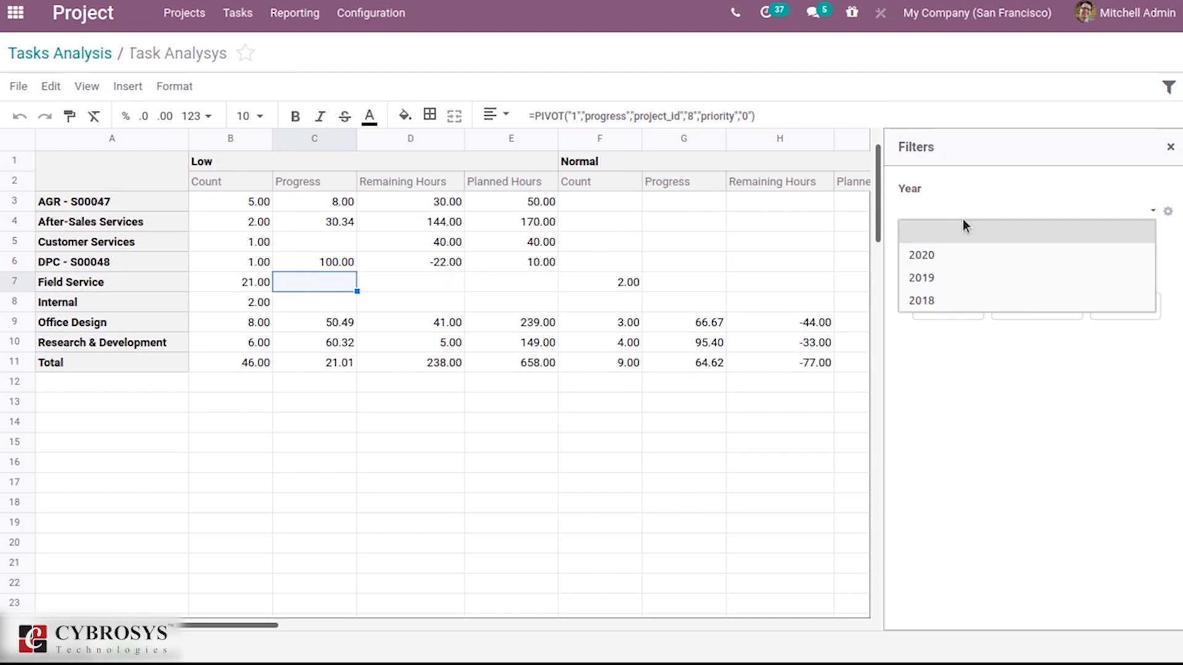
left_click(934, 276)
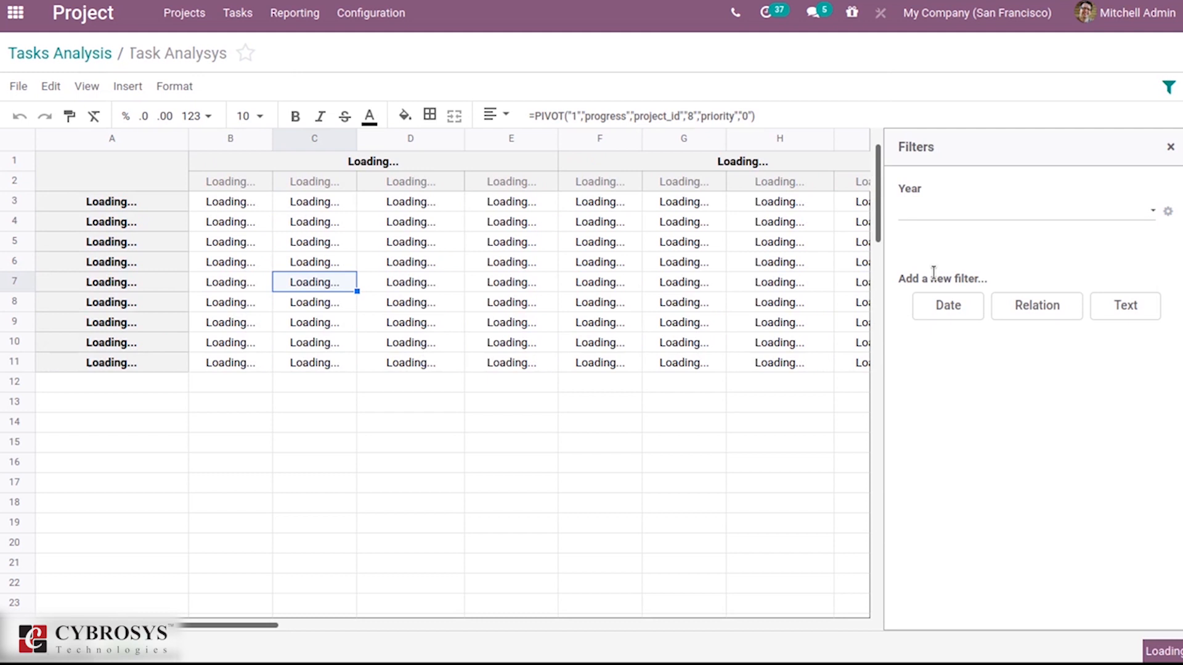
left_click(951, 215)
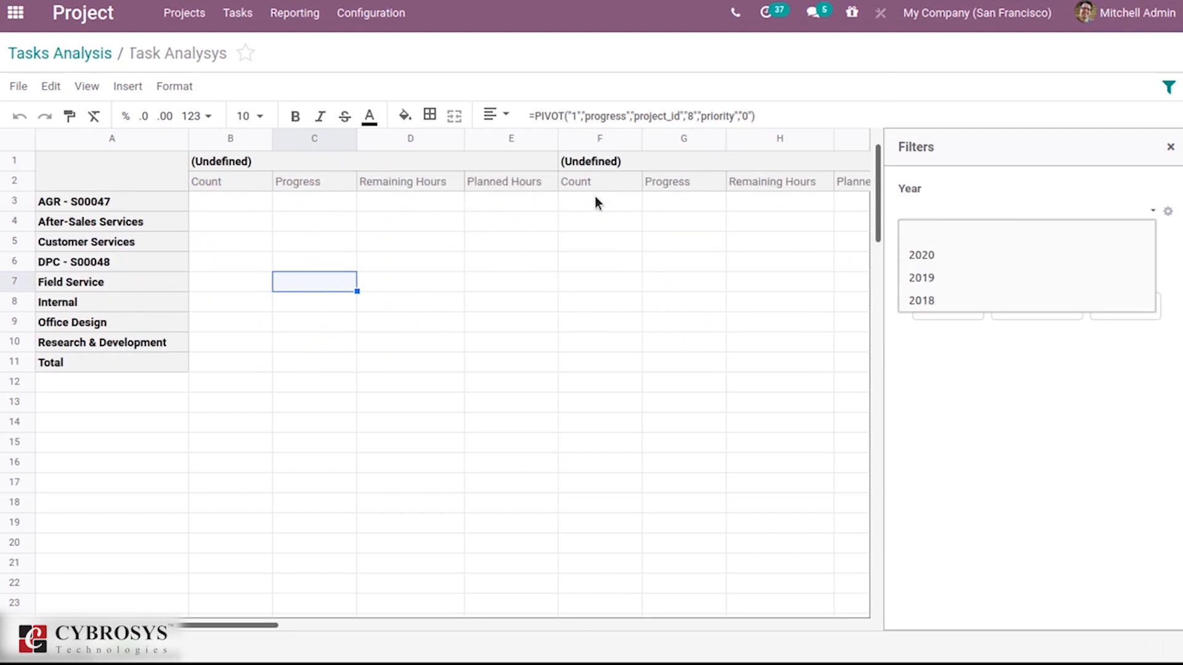
left_click(987, 299)
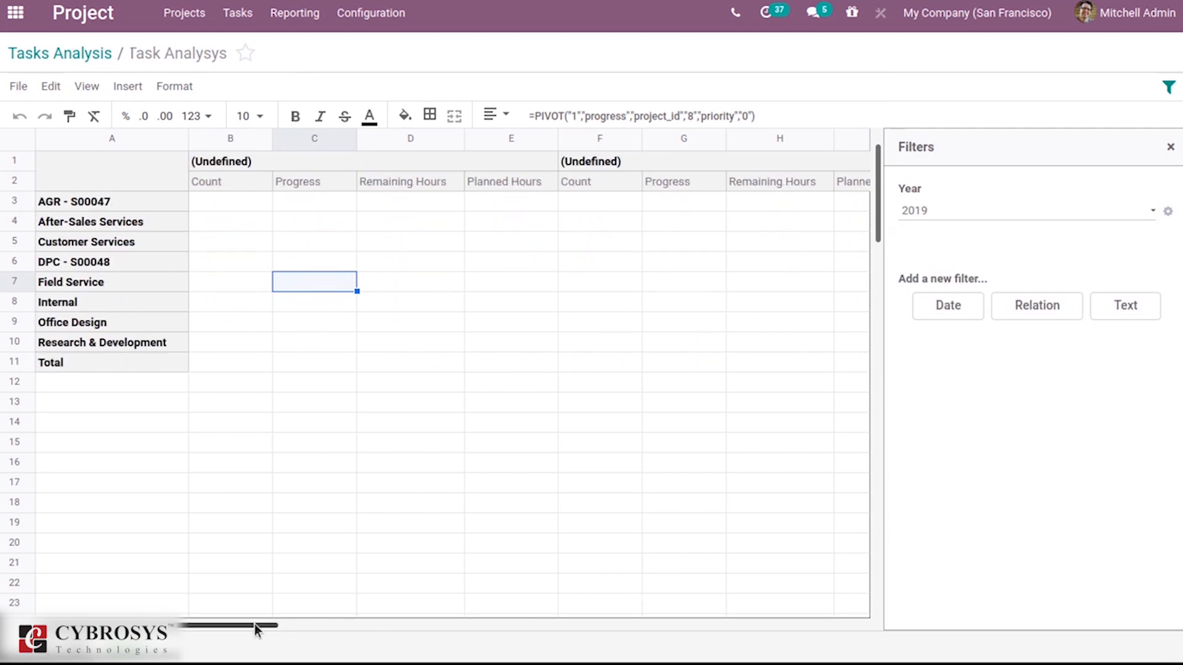
Step: Set the Year filter to 2020
mouse_move(265, 627)
left_mouse_down()
mouse_move(487, 642)
mouse_move(528, 631)
mouse_move(255, 630)
left_mouse_up()
left_click(956, 212)
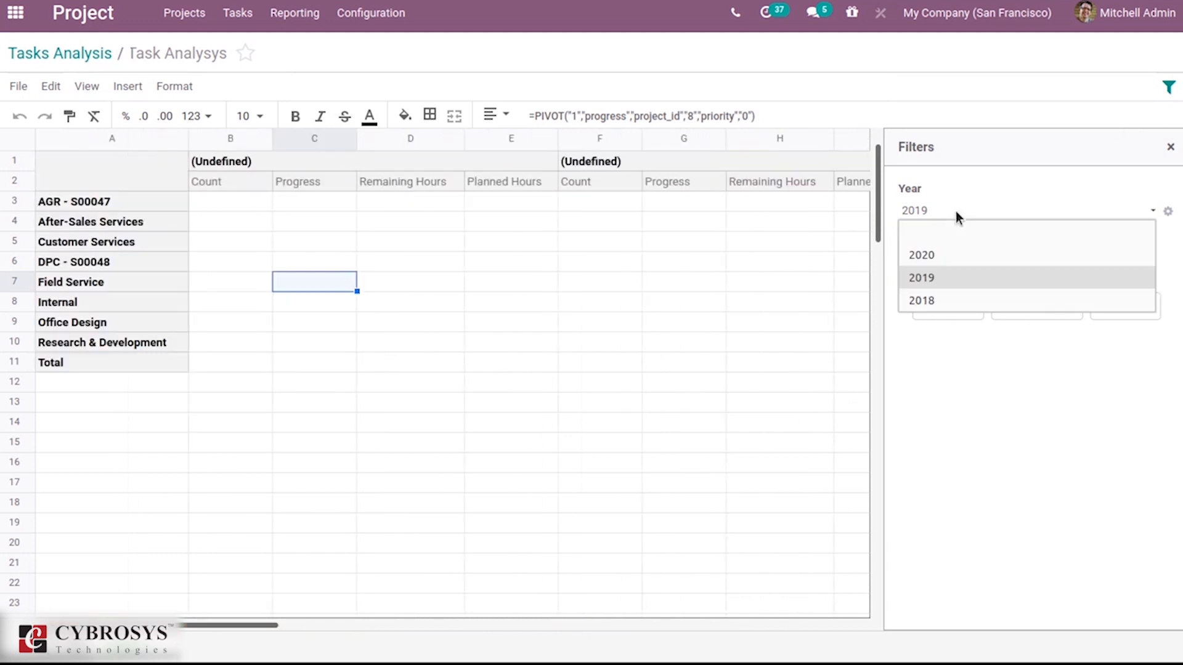
left_click(928, 255)
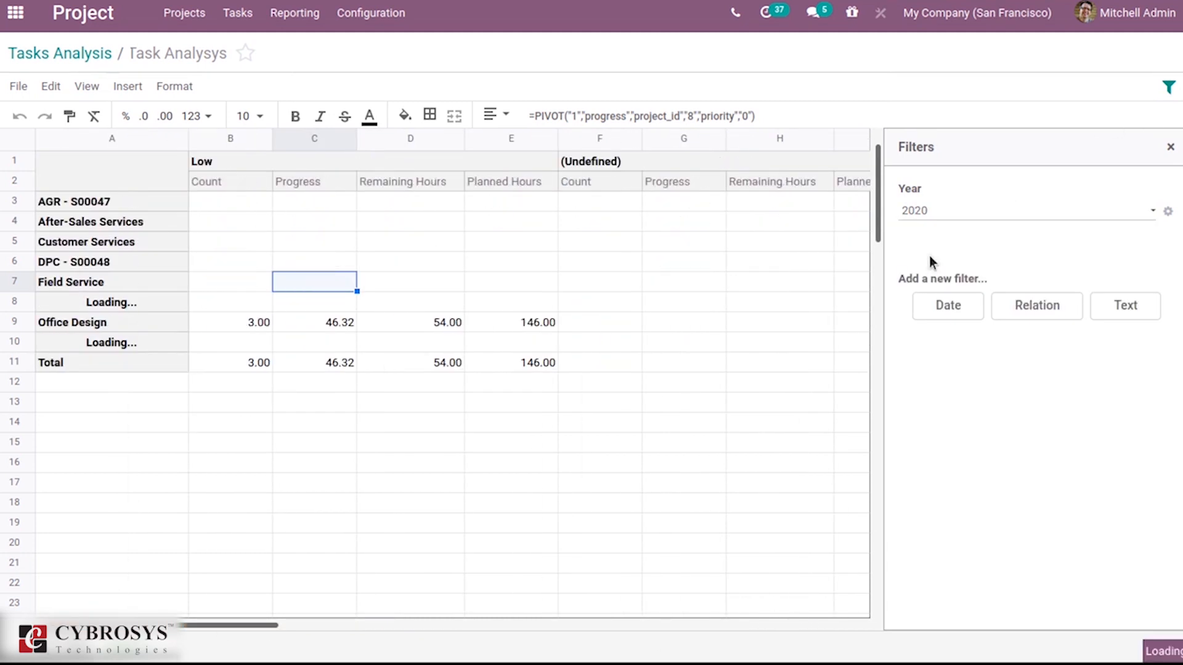
Step: Examine the properties offered for a new text filter and a new relation filter, including the text filter's matching fields, without saving either
left_click(1125, 306)
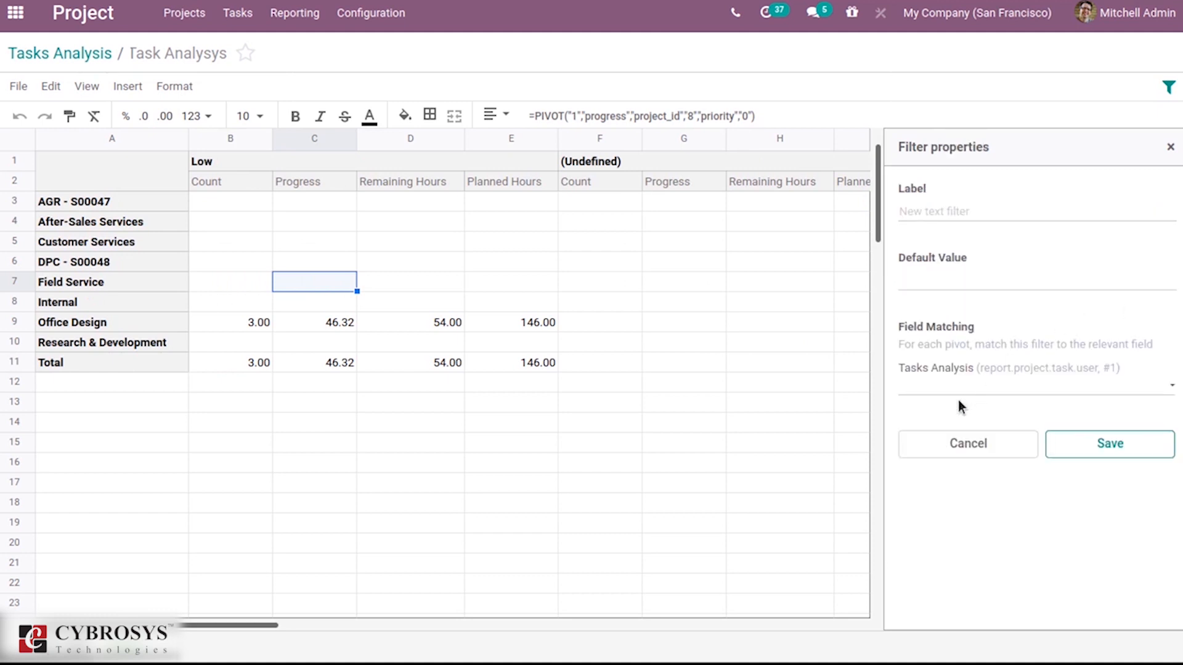
left_click(954, 388)
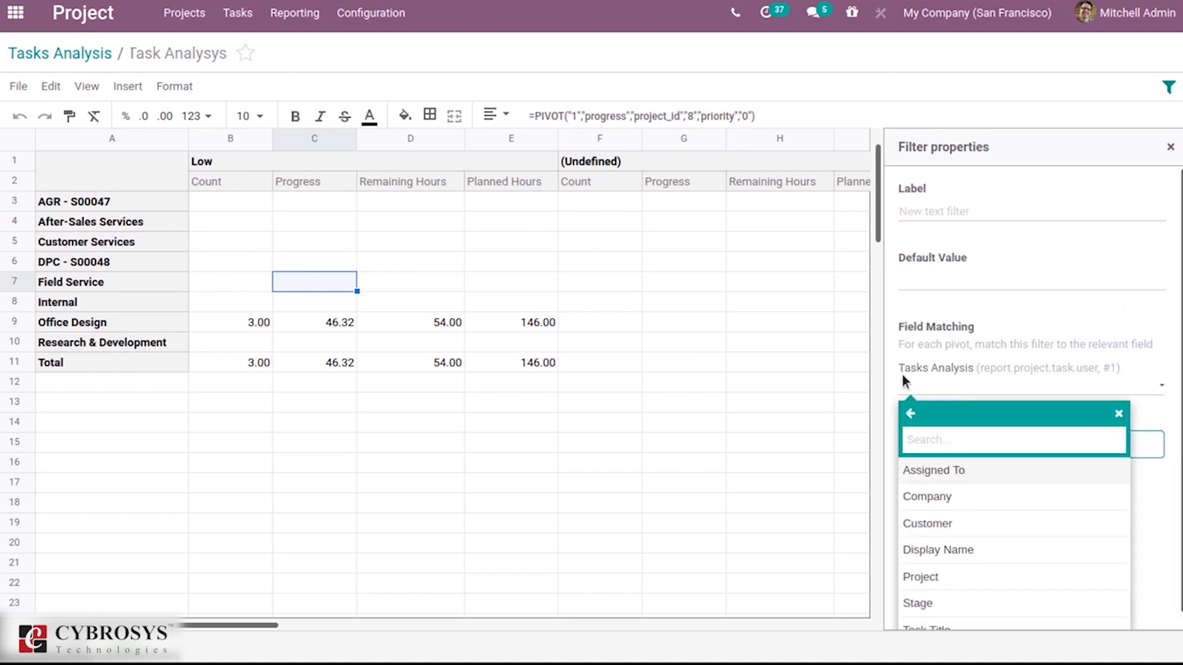
left_click(1072, 230)
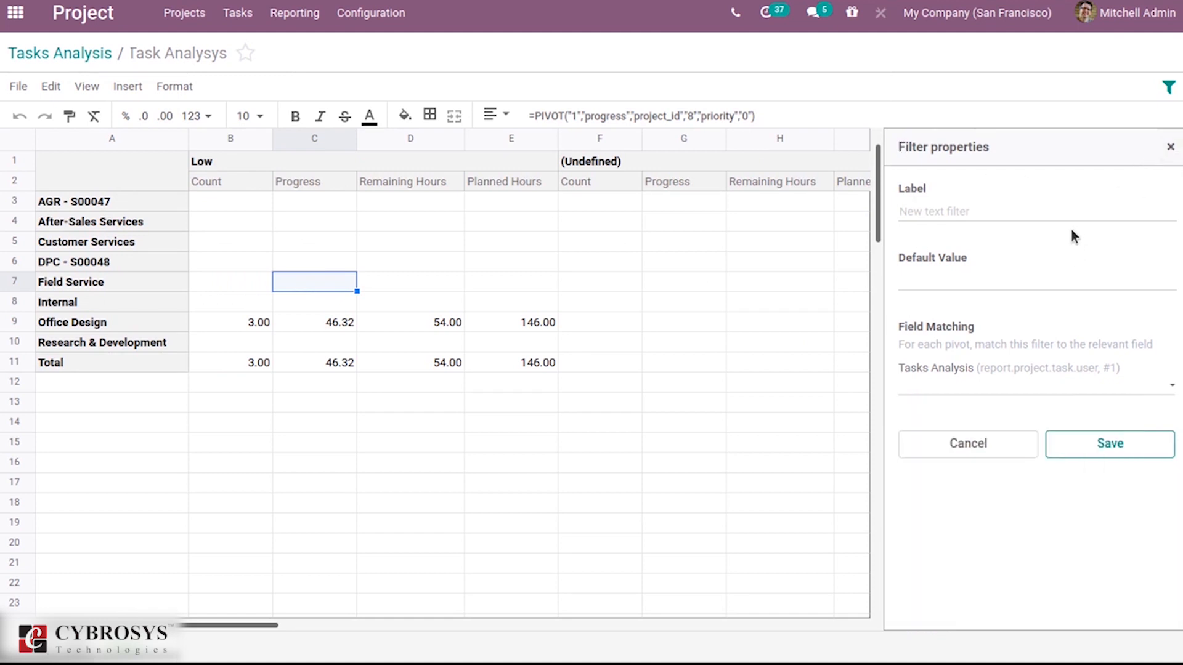
left_click(929, 451)
left_click(1023, 303)
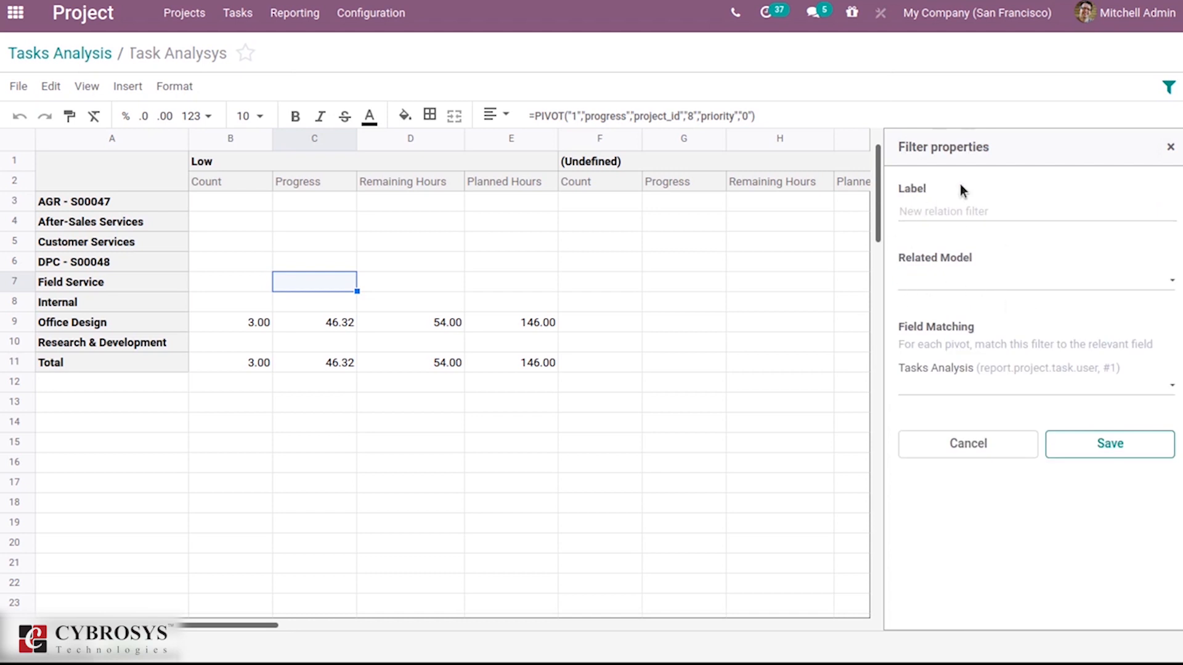
left_click(1172, 143)
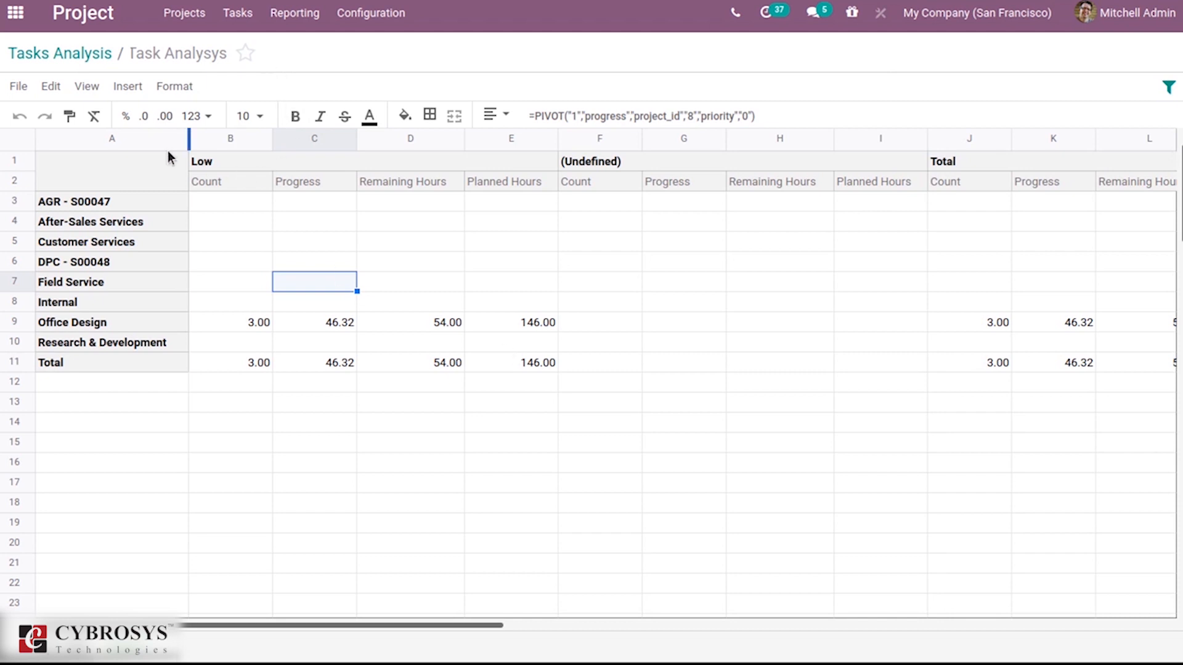
Step: Apply bold formatting to cell C7 and select the Office Design progress cell C9
left_click(294, 117)
left_click(343, 322)
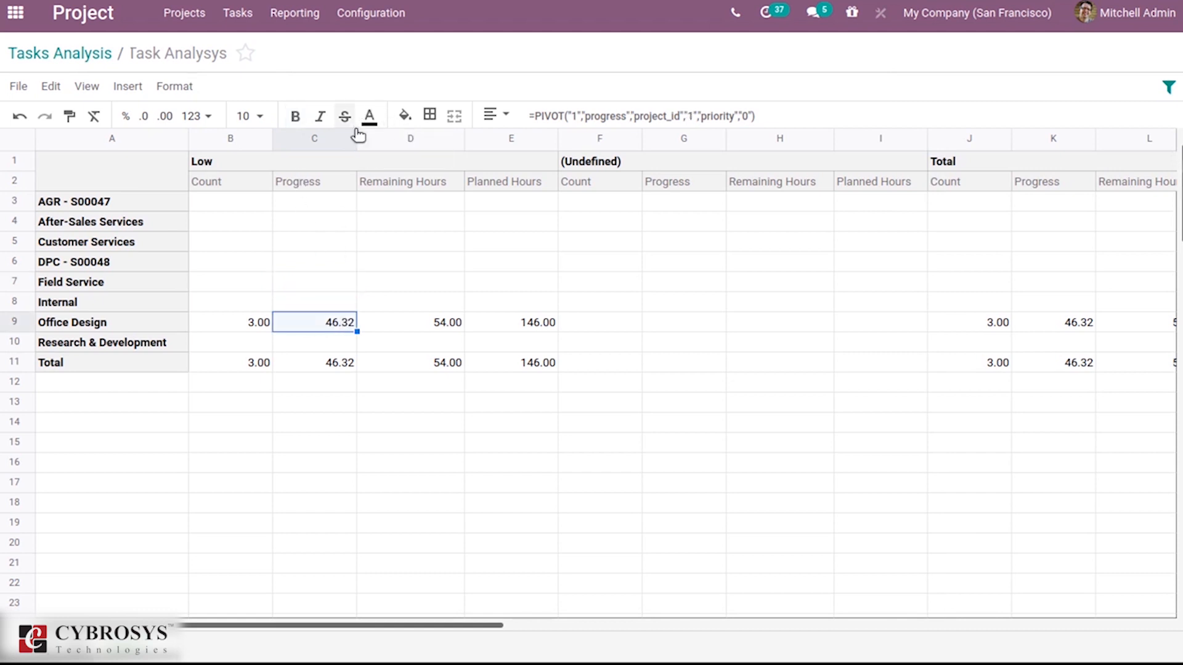
left_click(511, 116)
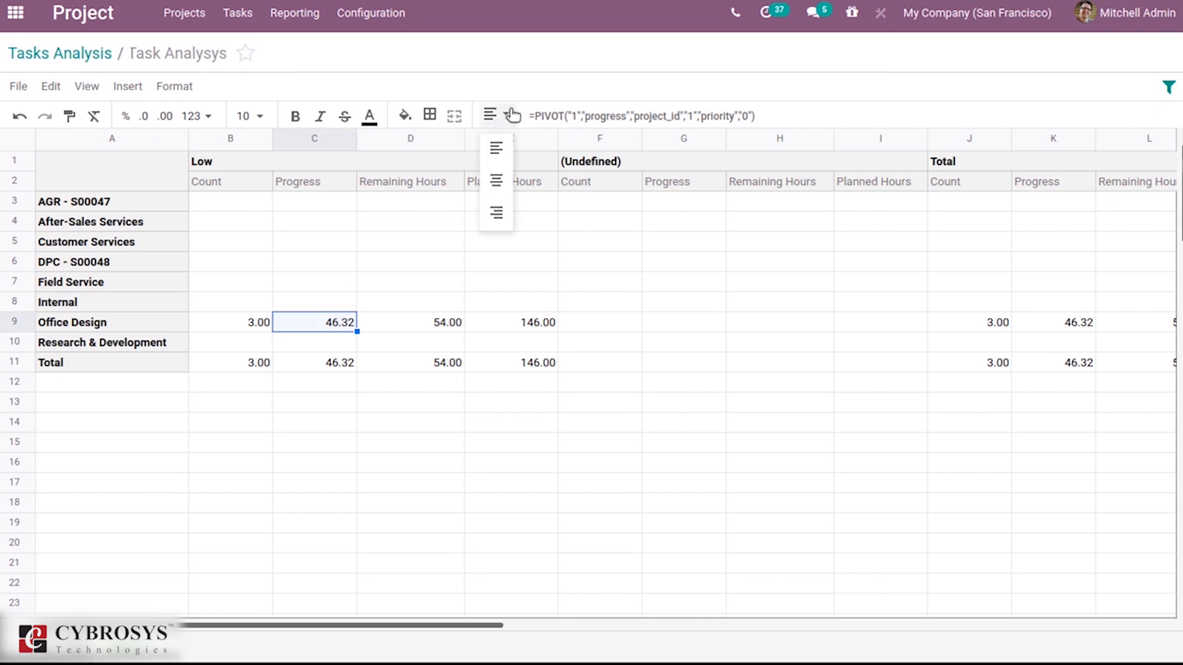
left_click(250, 79)
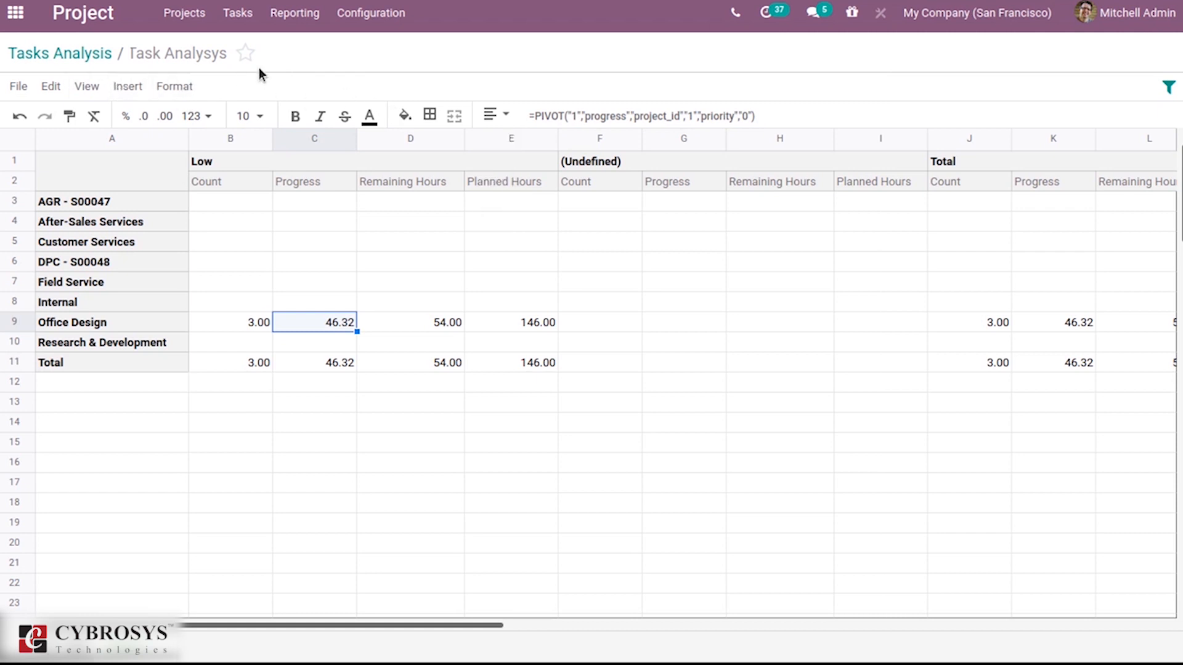
left_click(89, 88)
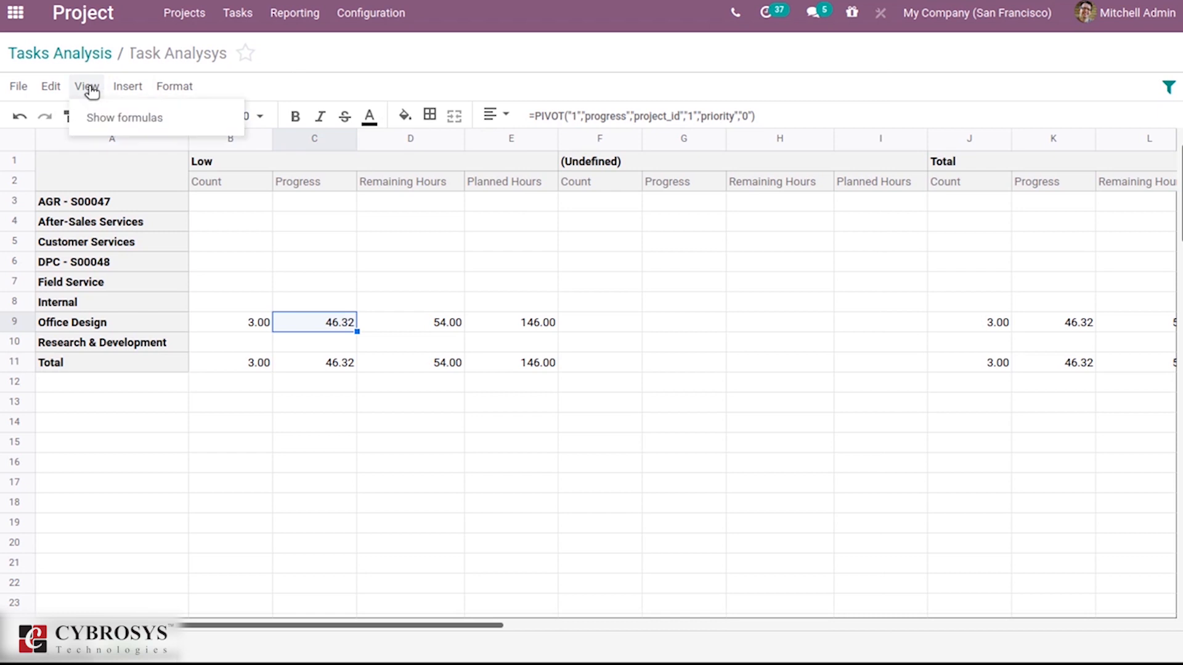
left_click(51, 86)
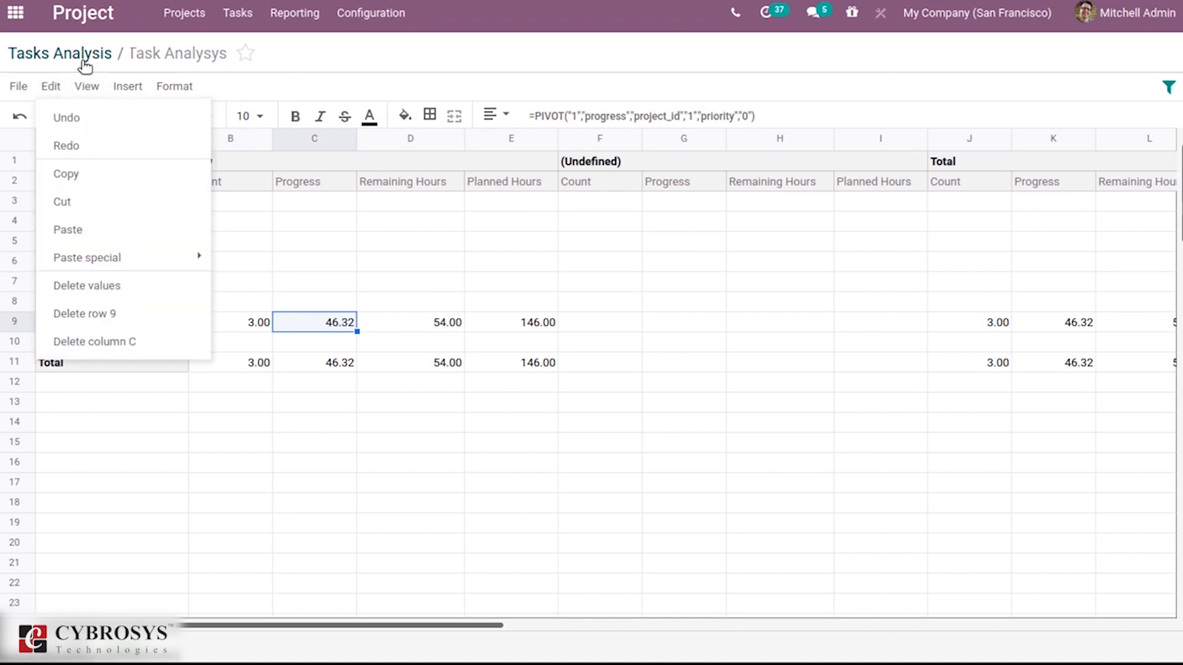
left_click(298, 64)
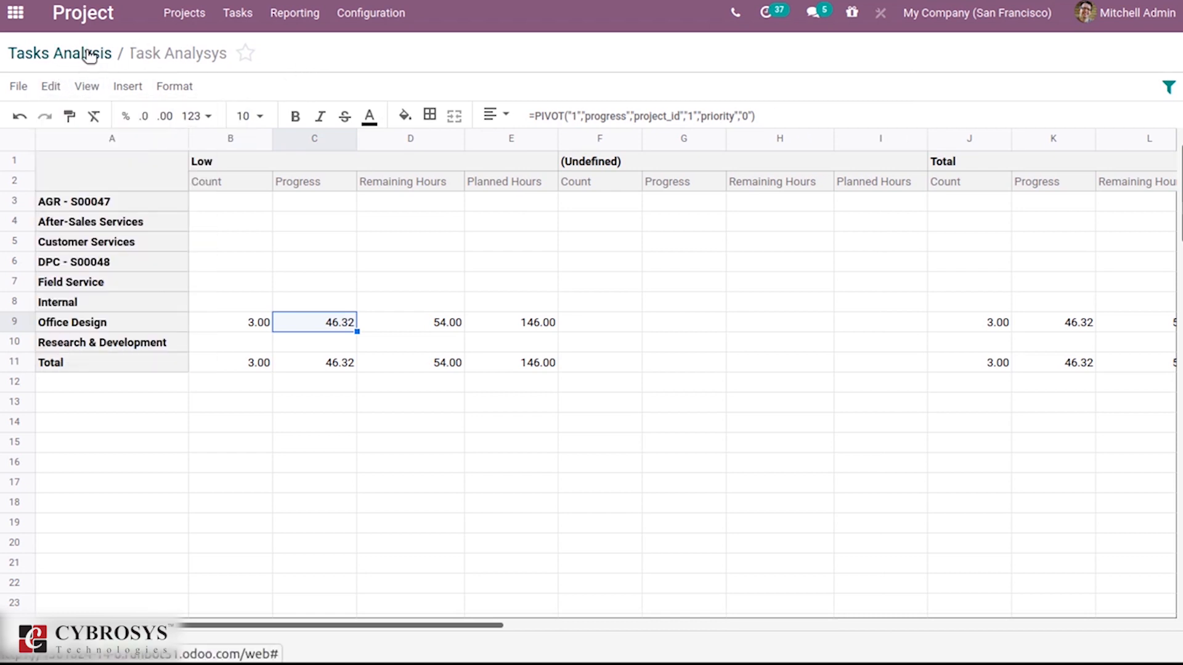
Step: Leave the spreadsheet and open the Office Design project from the projects overview
left_click(90, 56)
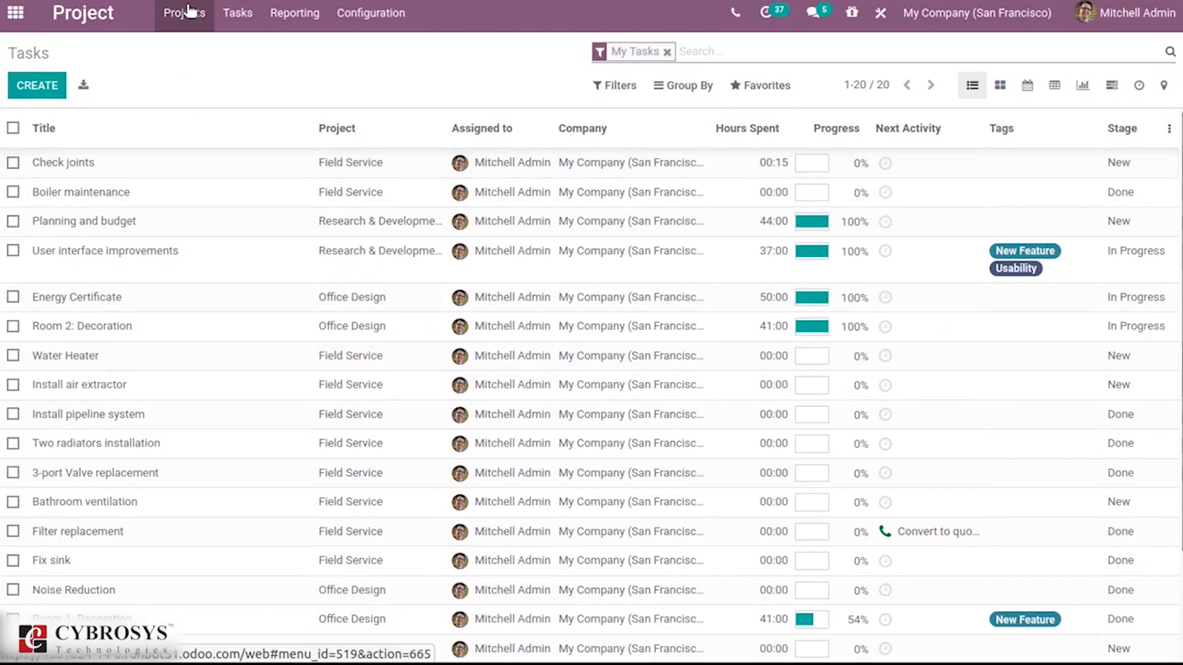
left_click(204, 11)
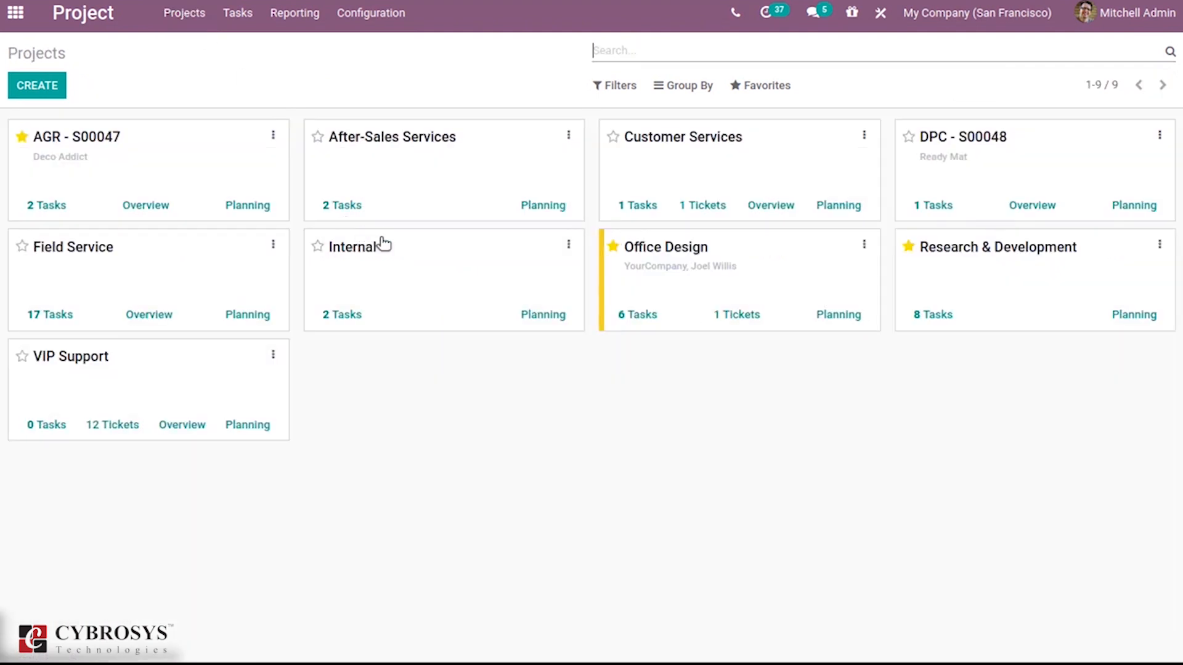
left_click(670, 265)
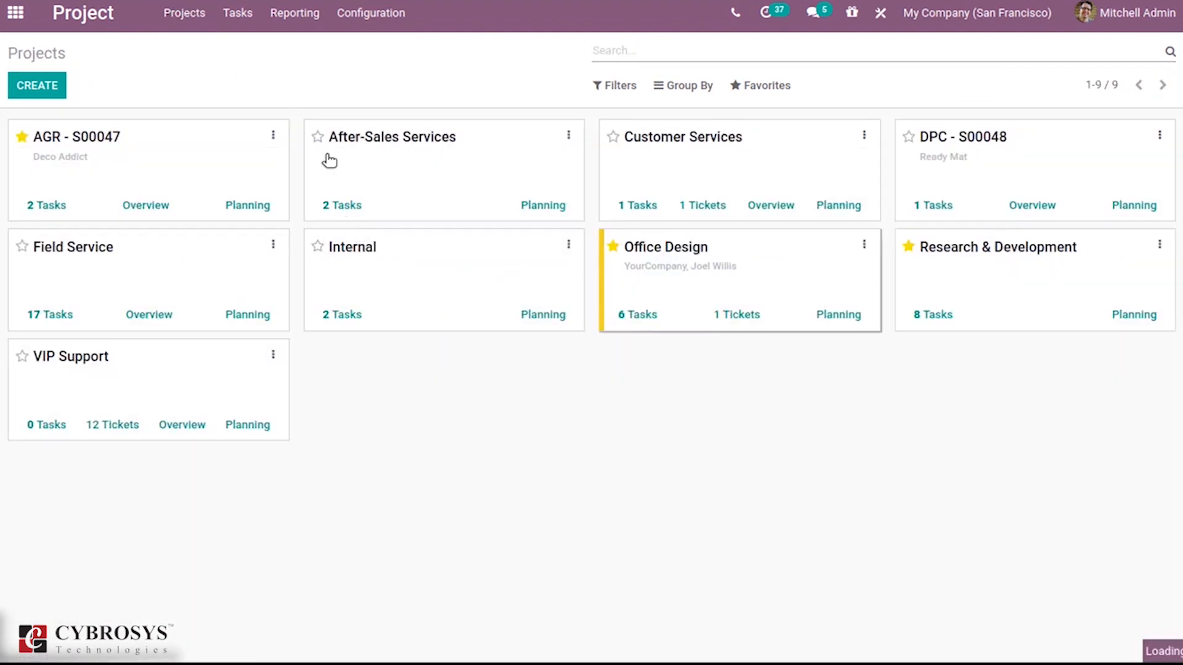
Step: Create a task titled "New Interior Design" in the New stage of the Office Design project, keeping the default assignee
left_click(37, 85)
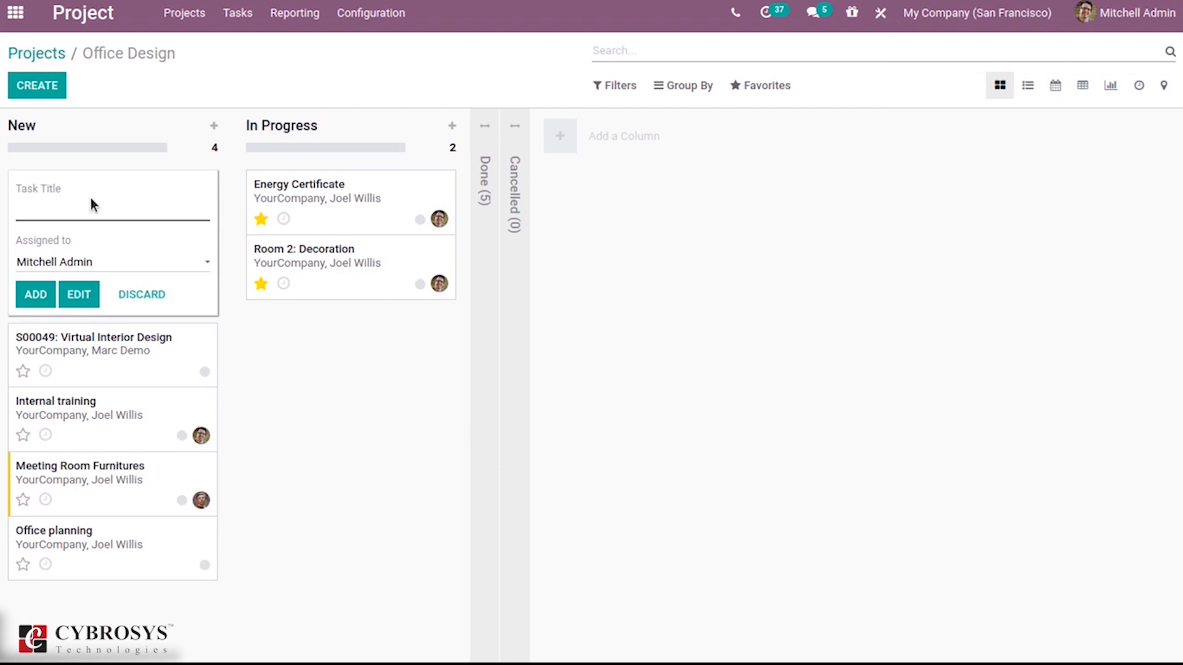
type("Ne")
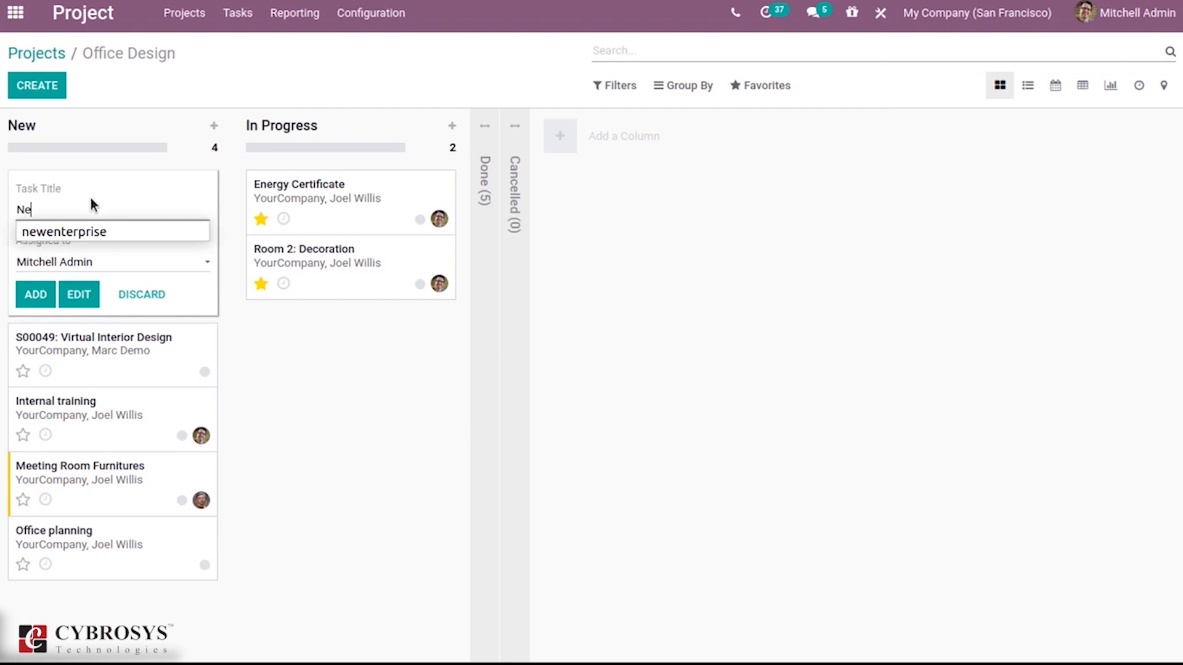
type("w Interior Design")
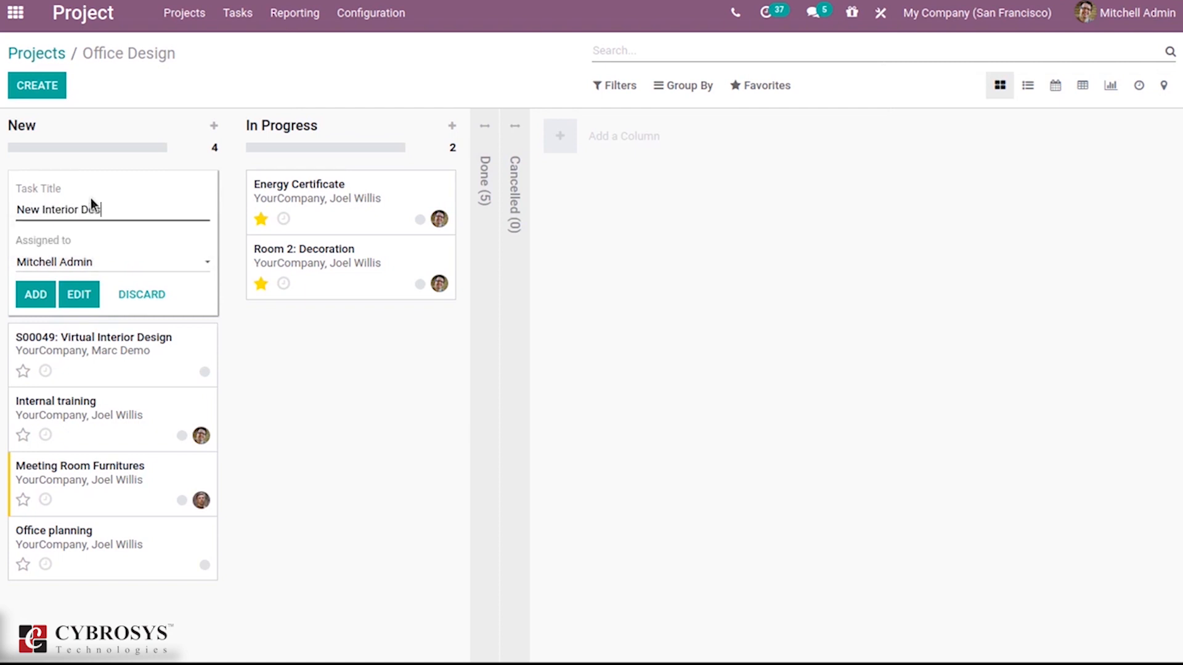
left_click(34, 294)
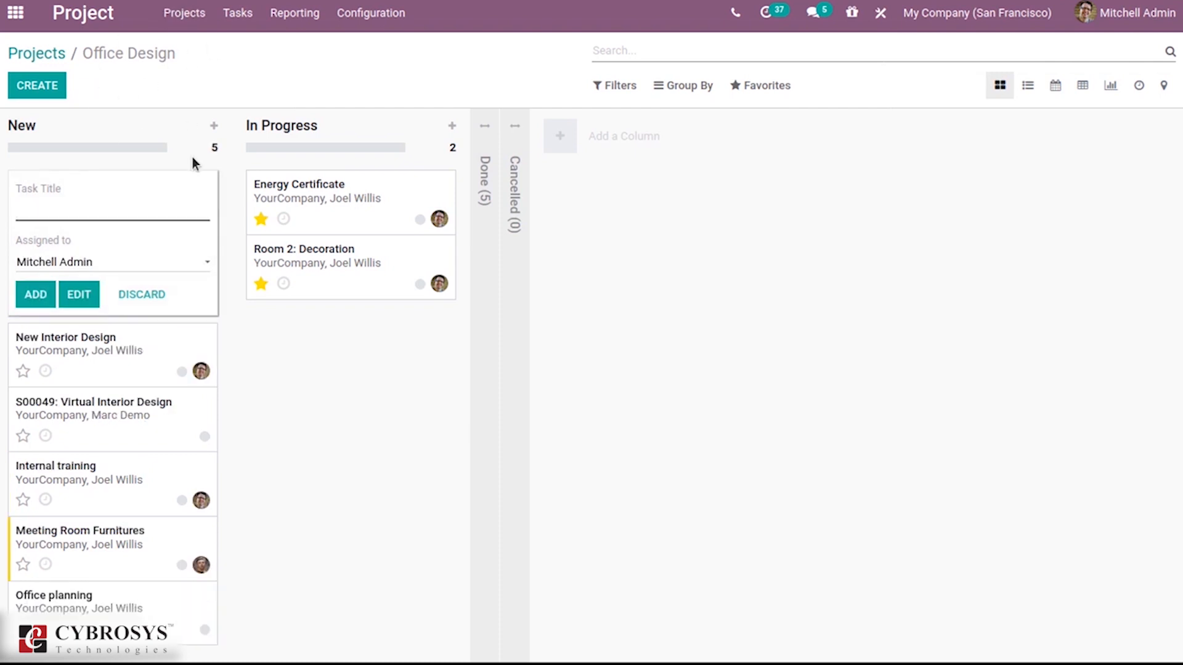
left_click(692, 393)
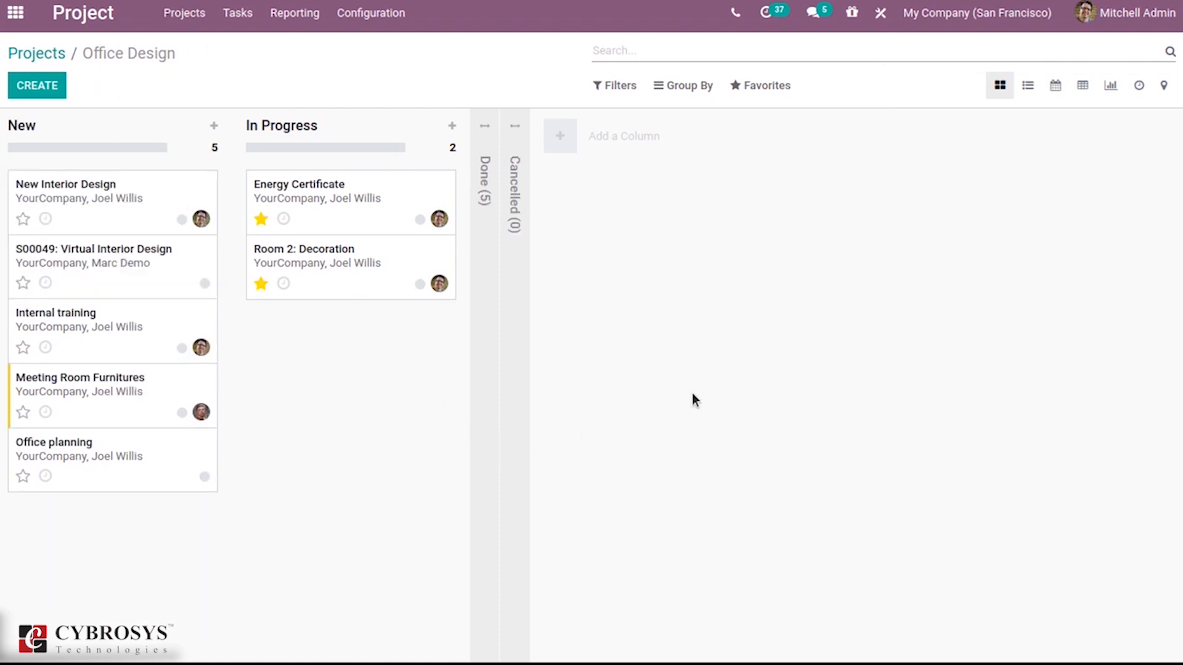
left_click(51, 53)
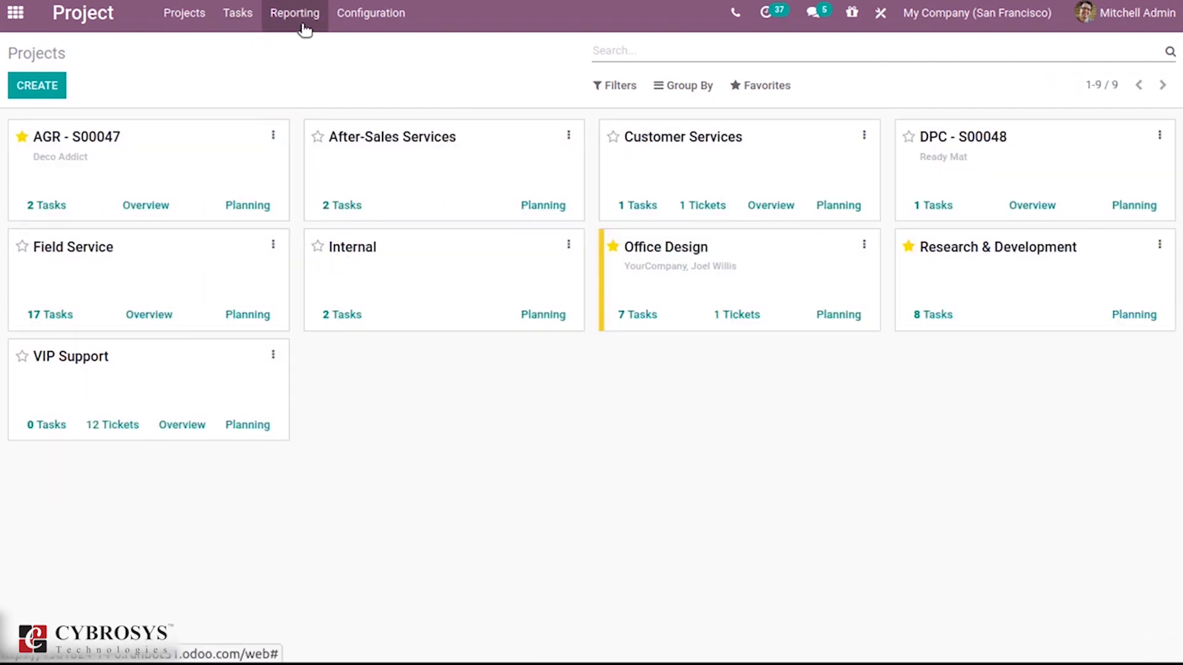
left_click(304, 29)
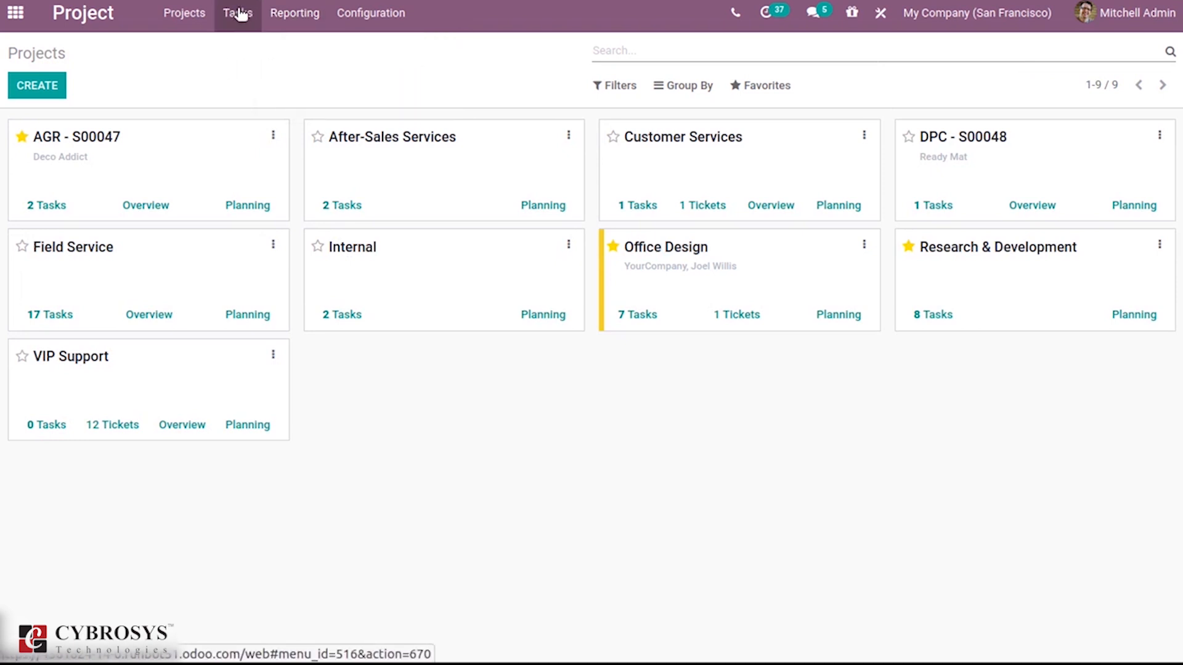
left_click(294, 13)
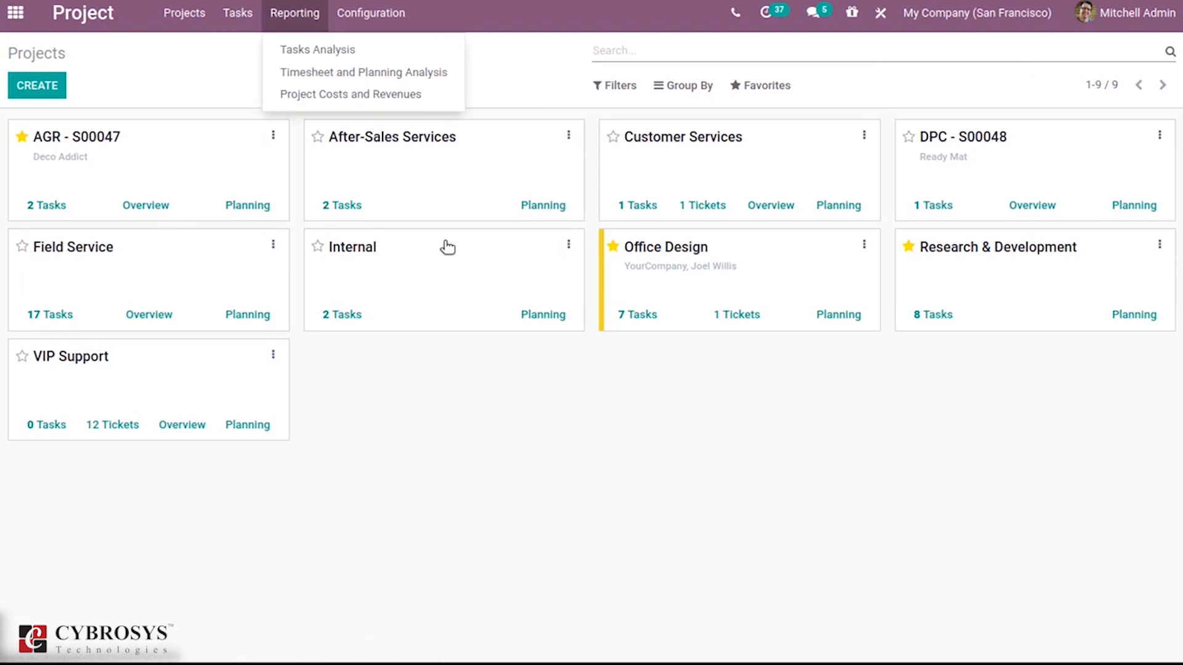
left_click(703, 279)
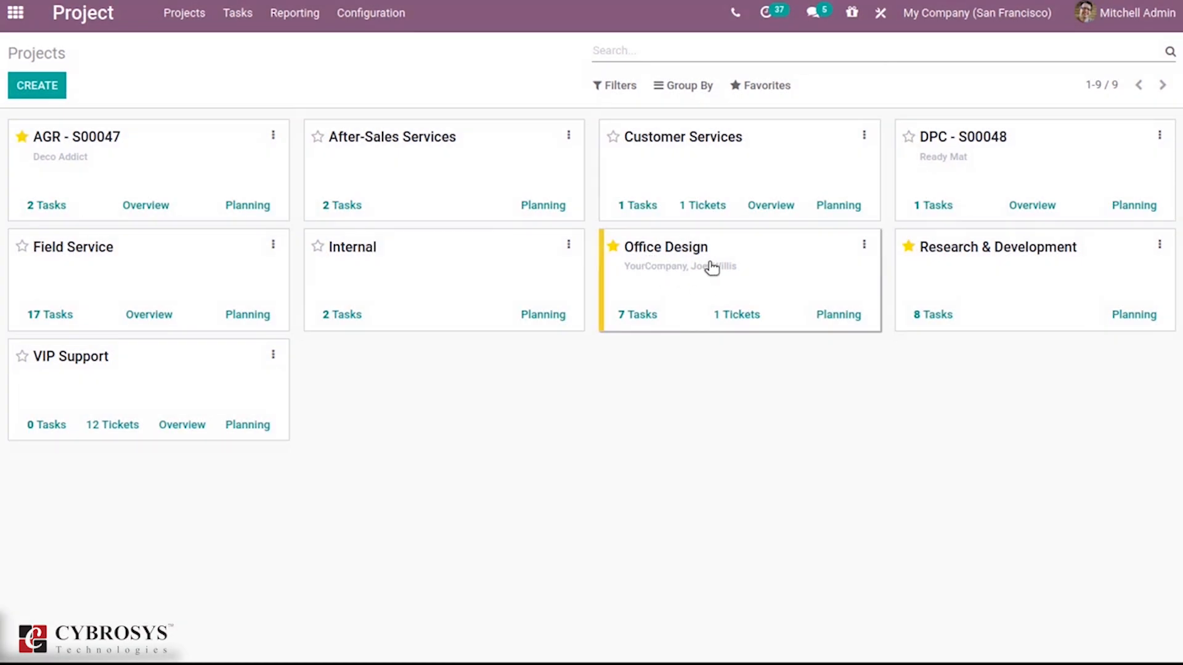
left_click(751, 268)
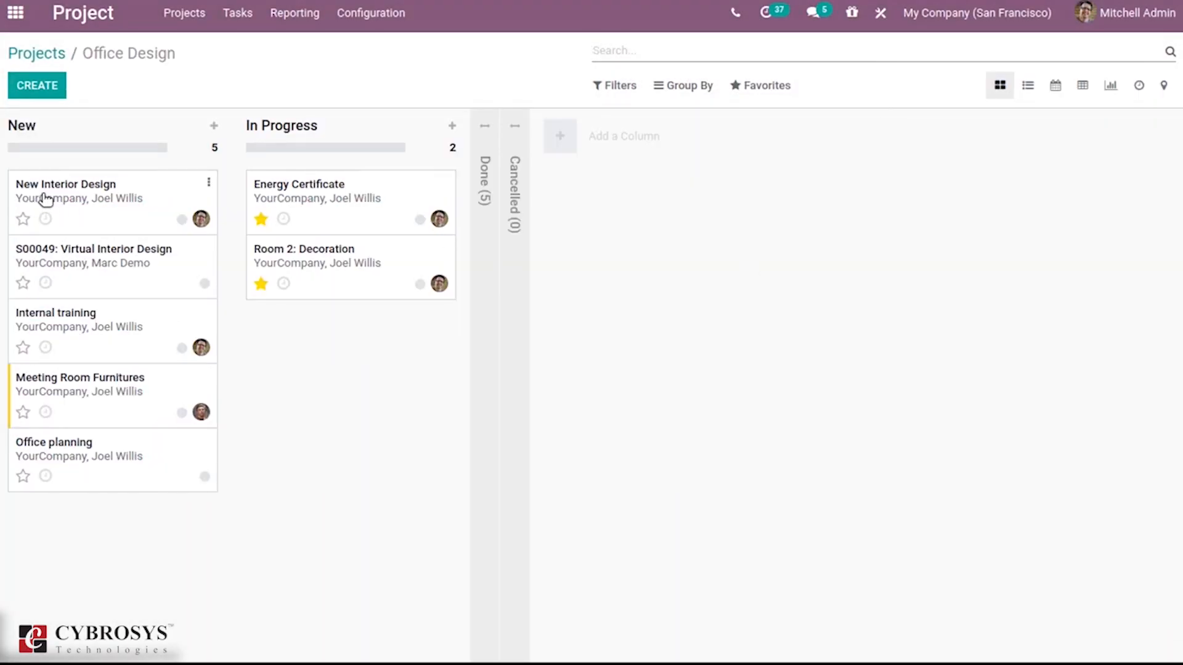
Step: Move the New Interior Design task from New to the In Progress stage and unfold the Done stage
left_click_drag(71, 190, 314, 330)
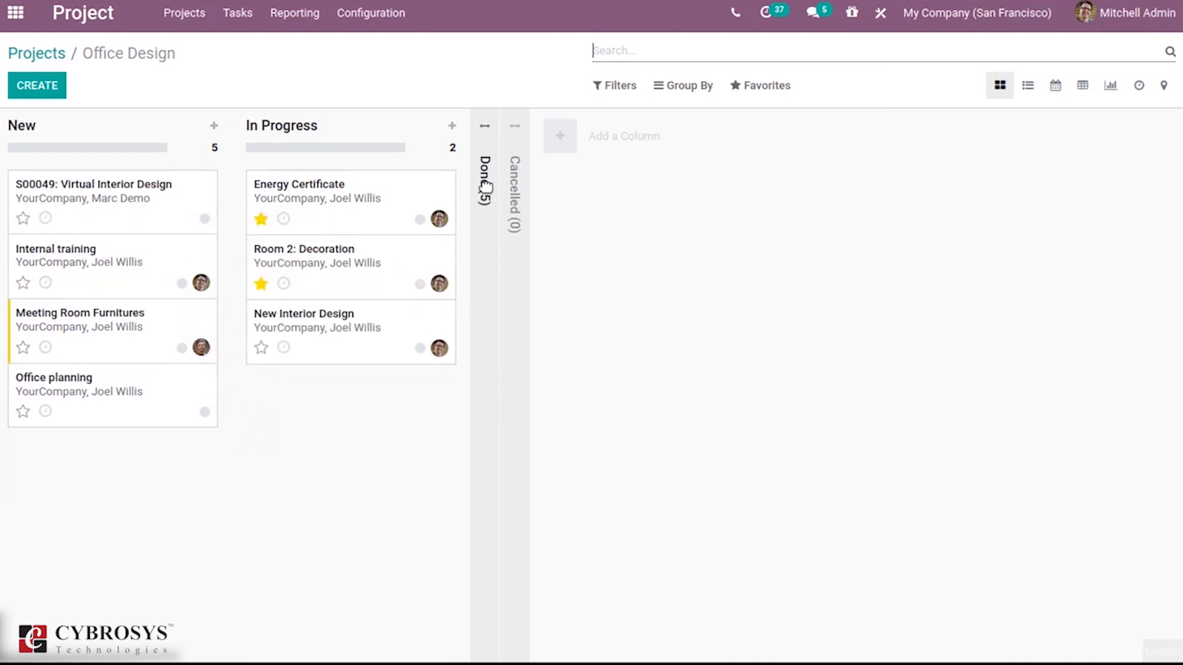
left_click(488, 187)
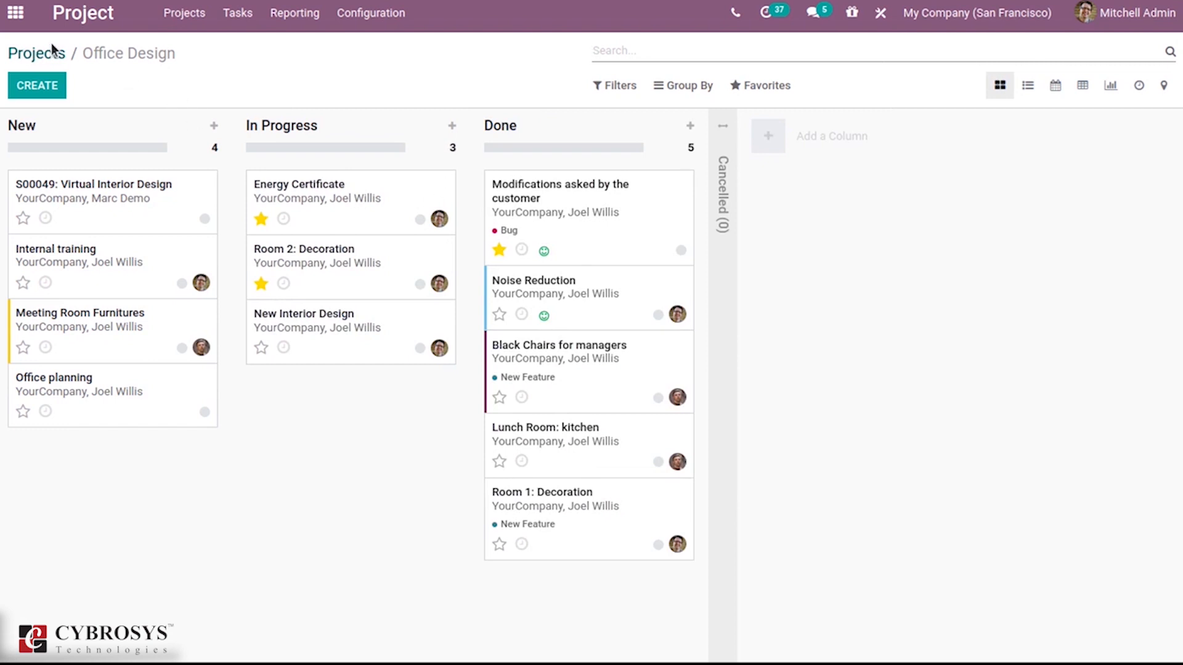
Step: Open the Tasks Analysis report and show it as a pivot table
left_click(306, 17)
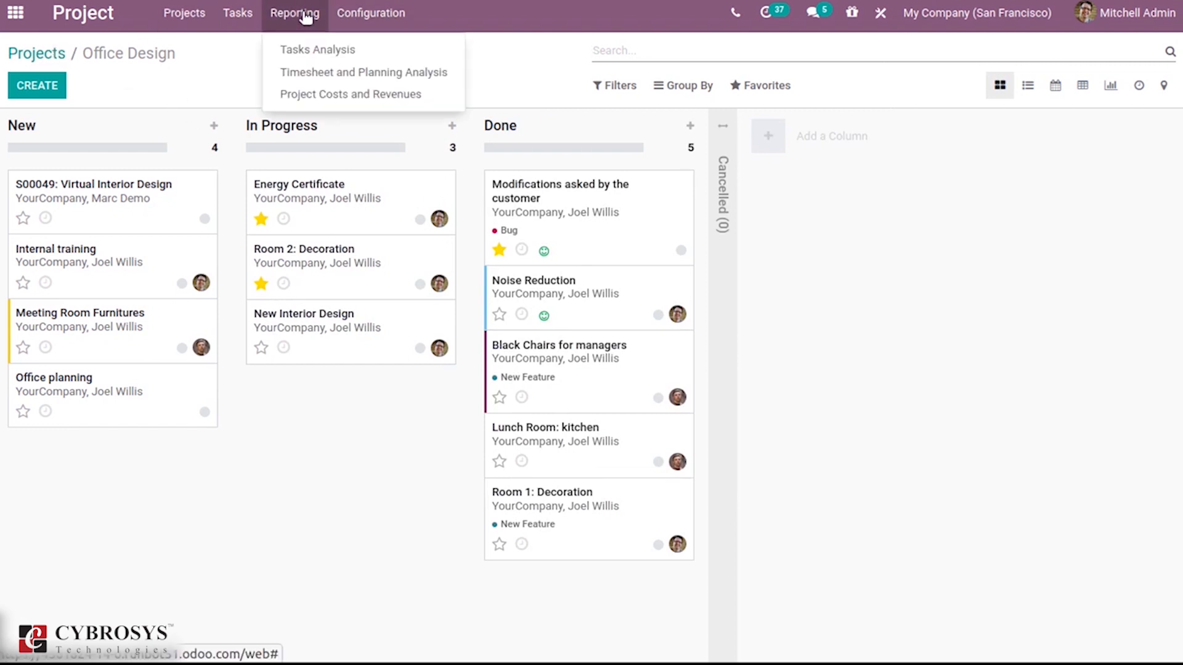
left_click(325, 50)
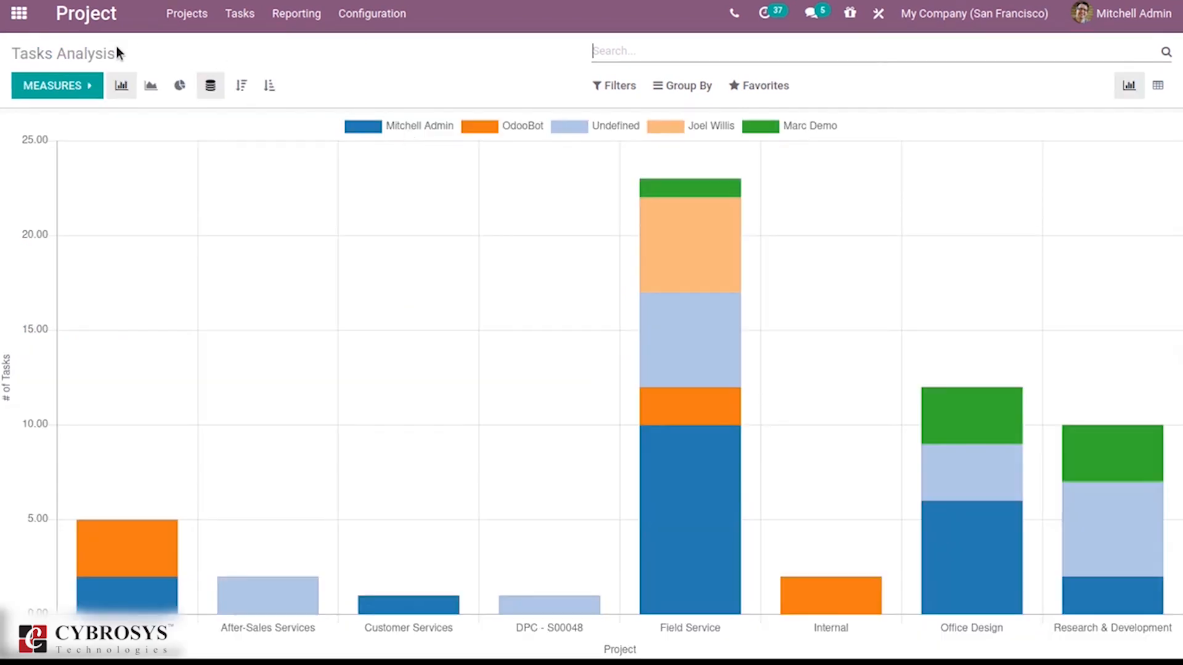
left_click(1157, 86)
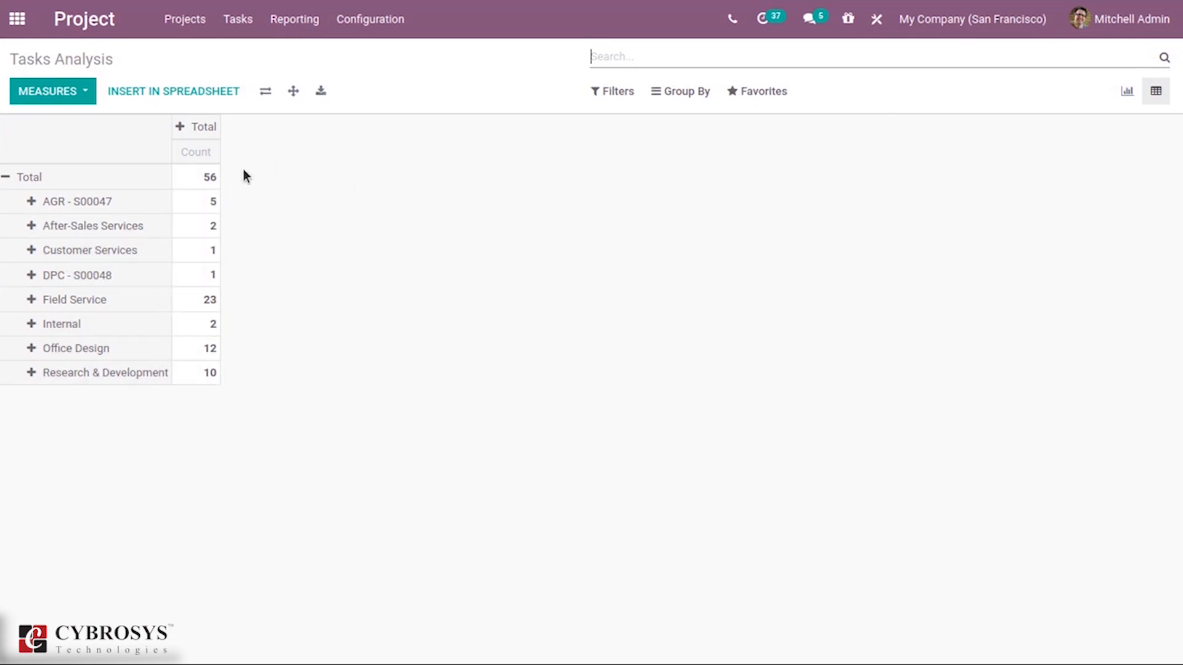
Step: Expand the Office Design row of the pivot by Task Title
left_click(30, 350)
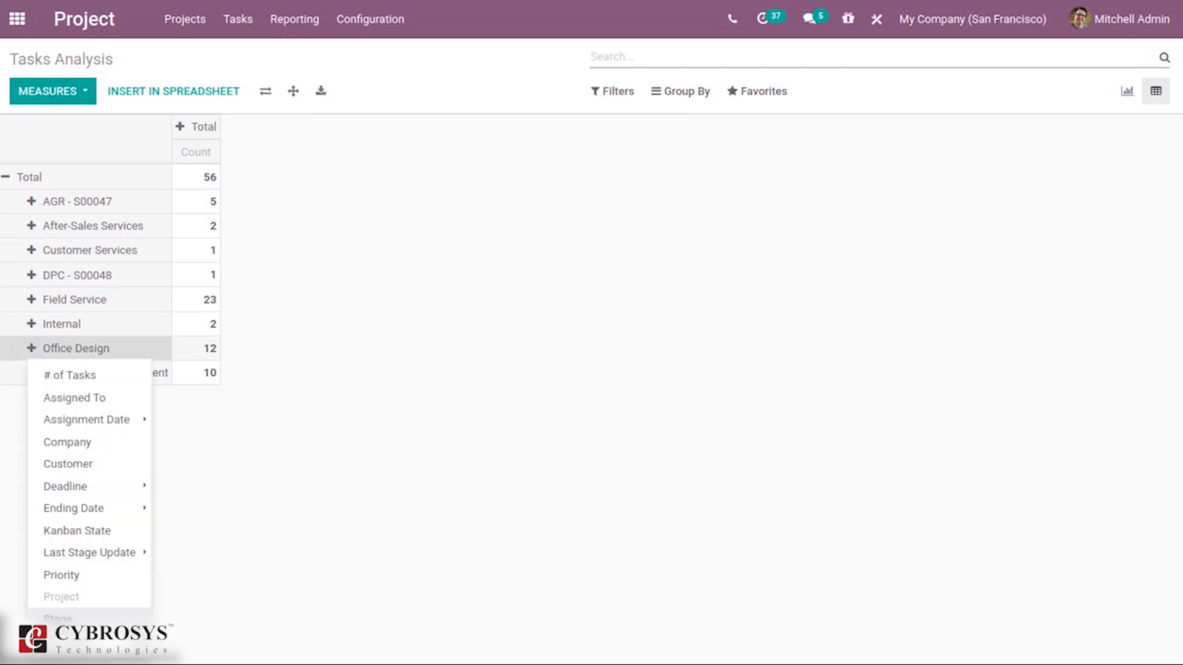
left_click(59, 641)
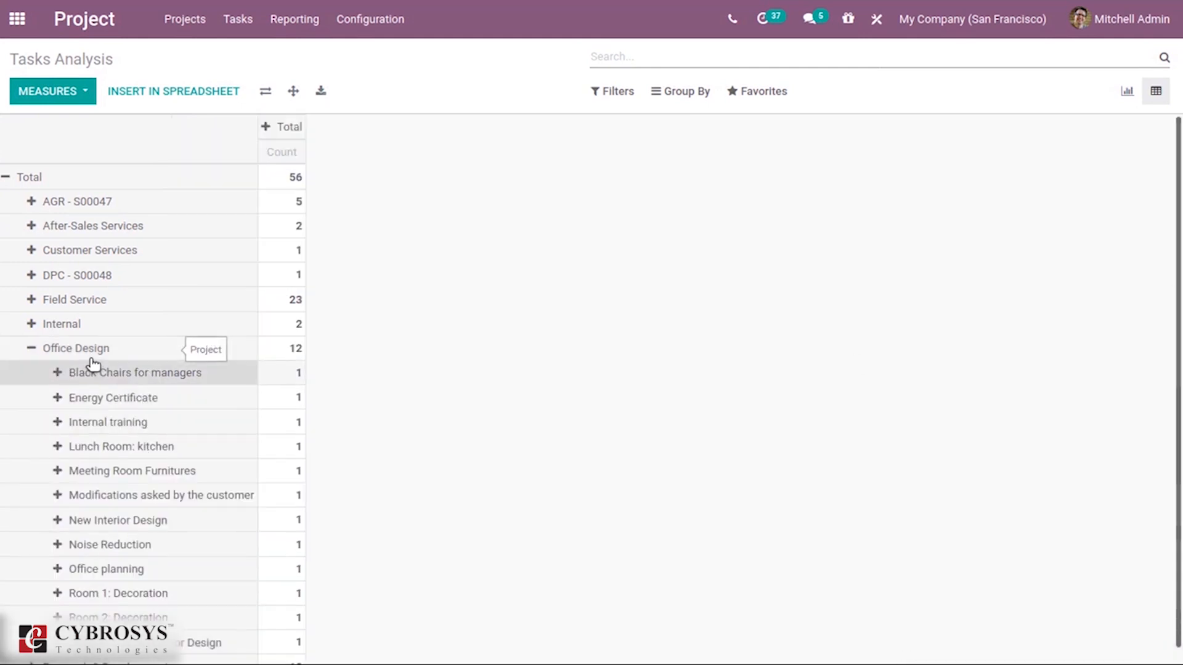
scroll(974, 335, "down", 1)
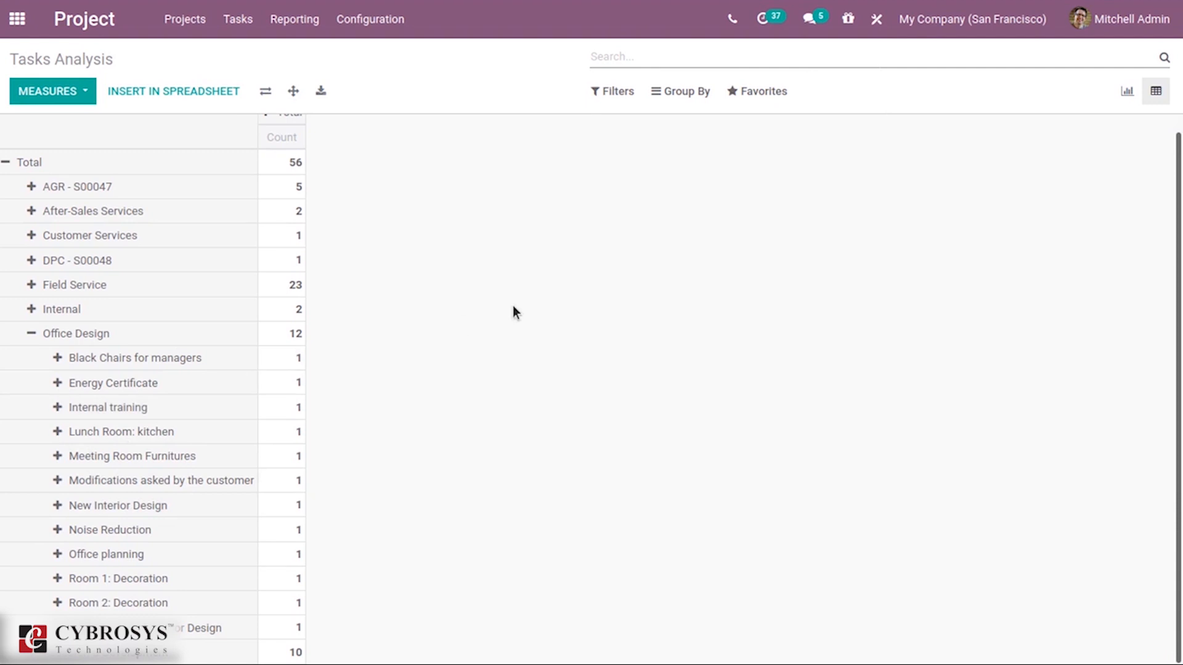
Step: Expand the Internal, Field Service, DPC - S00048, Customer Services, After-Sales Services and AGR - S00047 rows into their tasks
left_click(30, 312)
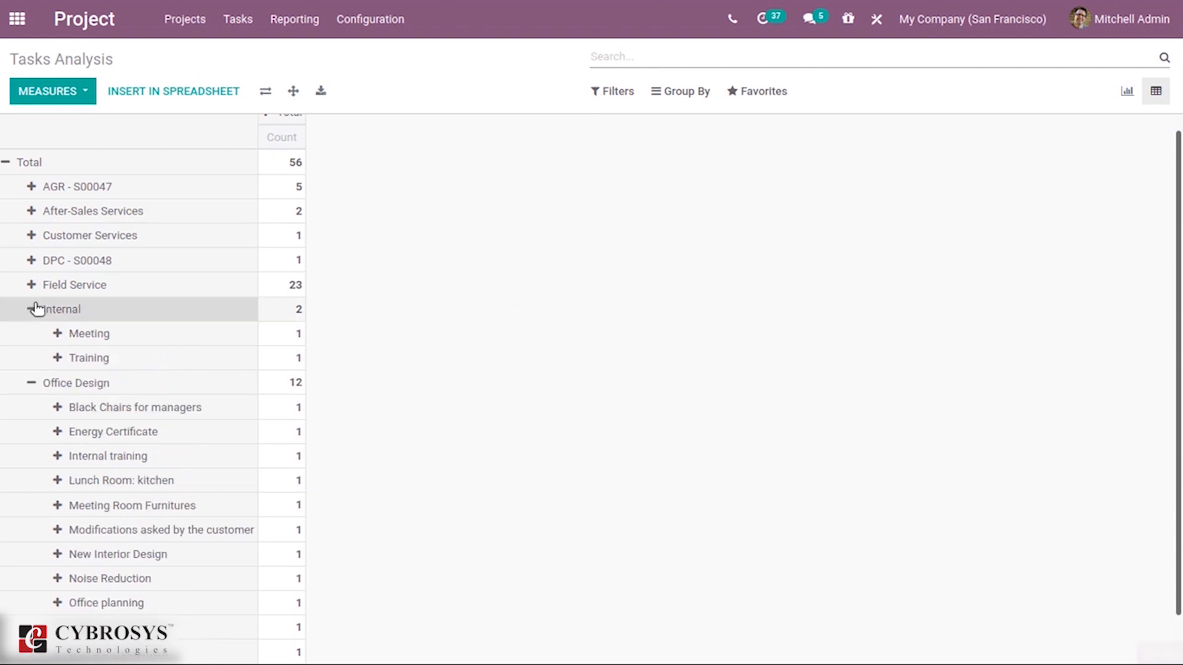
left_click(31, 285)
left_click(31, 261)
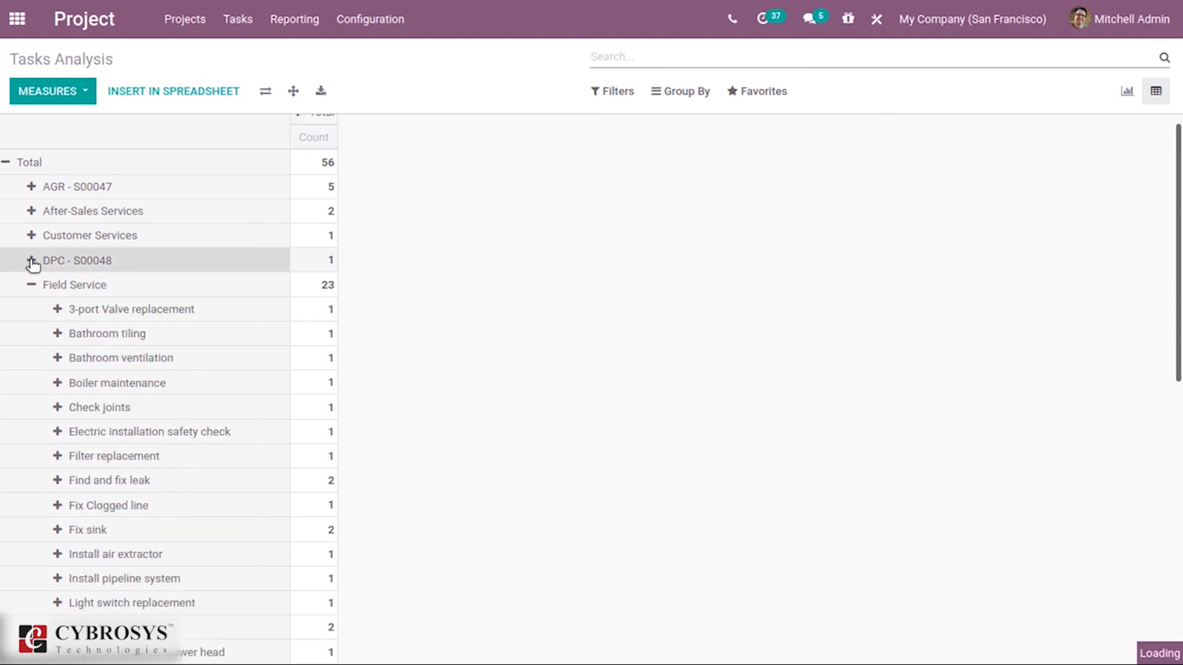
left_click(32, 211)
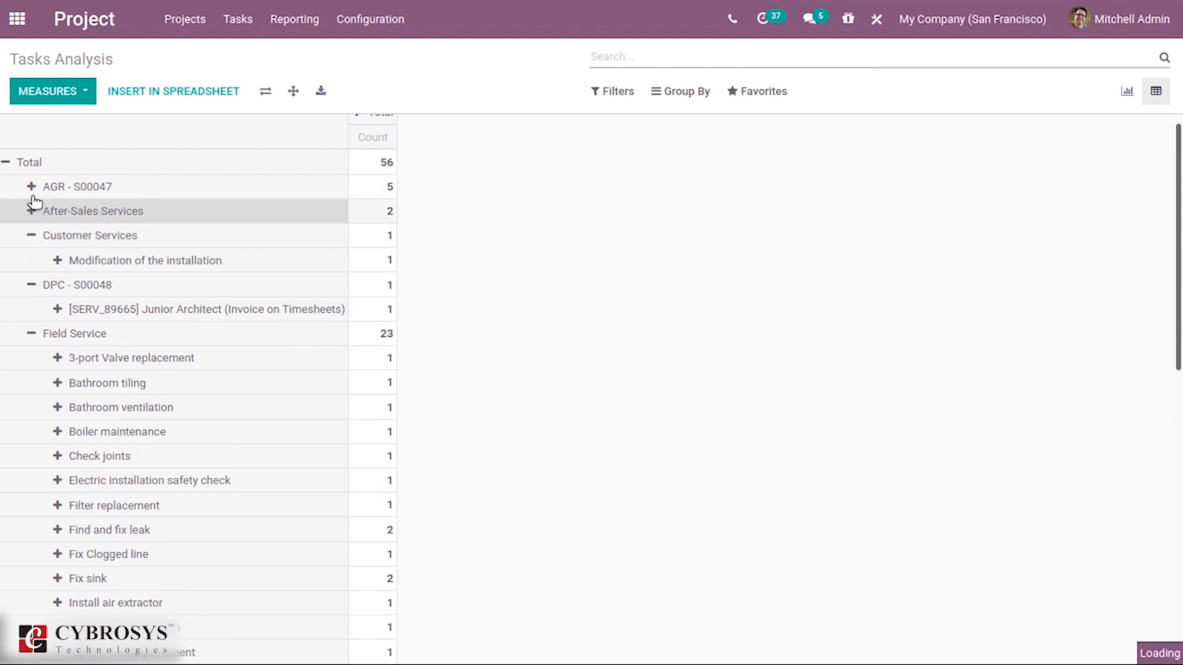
left_click(31, 186)
scroll(591, 388, "up", 1)
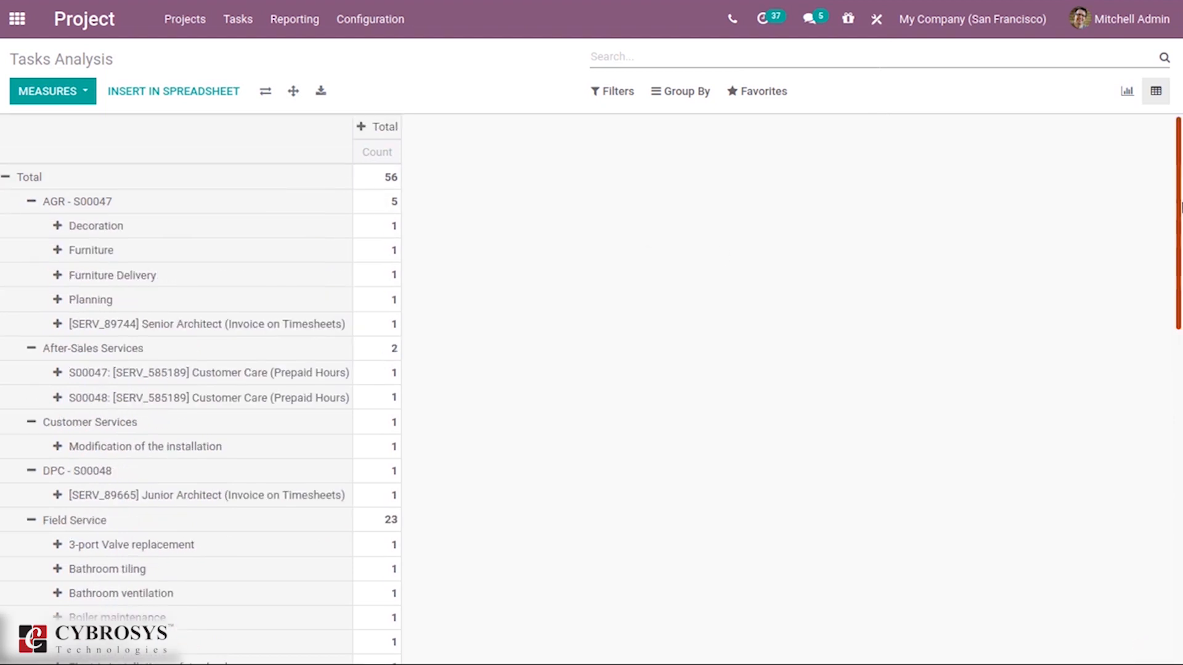
Step: Add the Planned Hours, Progress and Remaining Hours measures to the pivot alongside Count
left_click(53, 90)
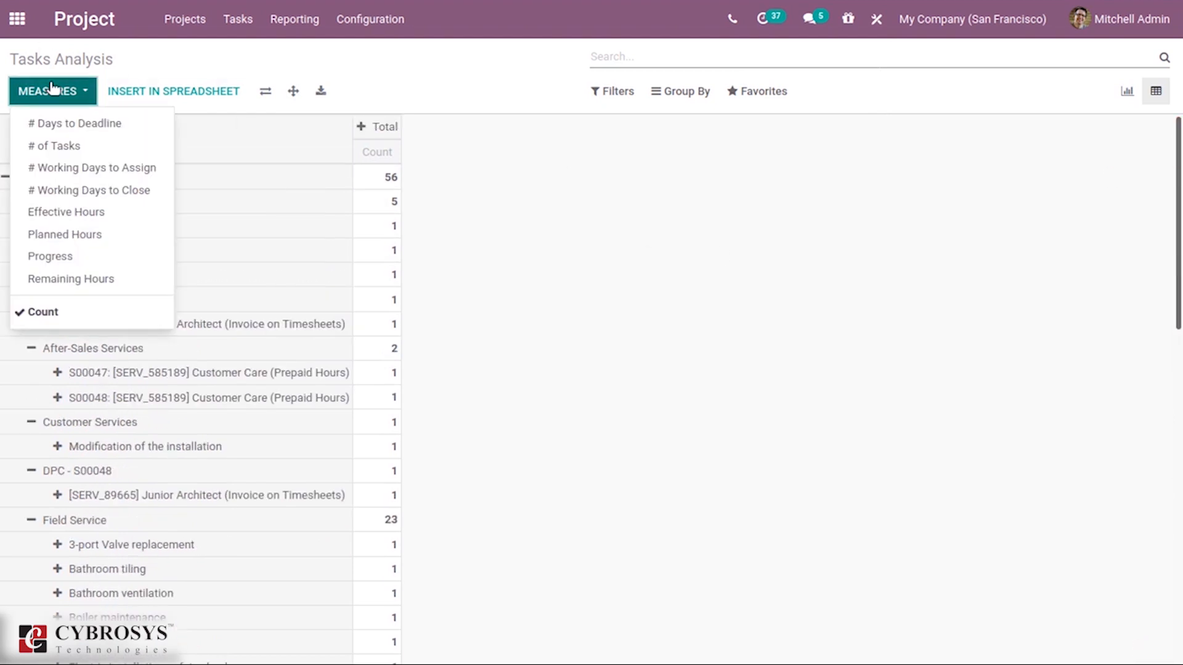
left_click(89, 235)
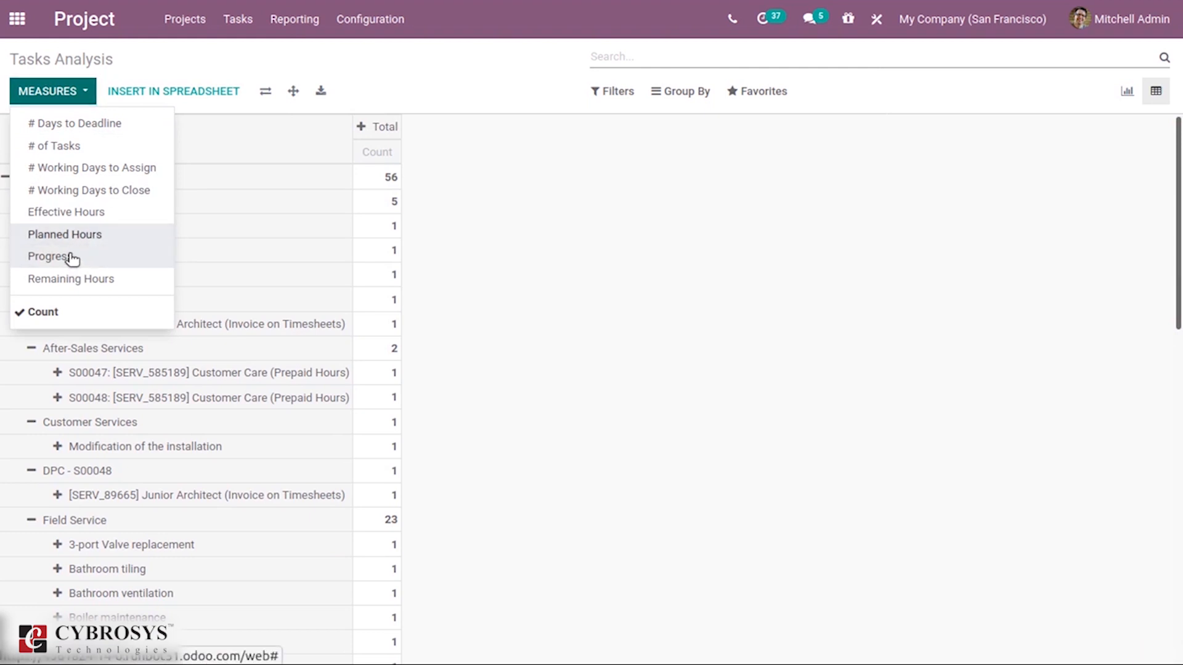
left_click(72, 257)
left_click(67, 281)
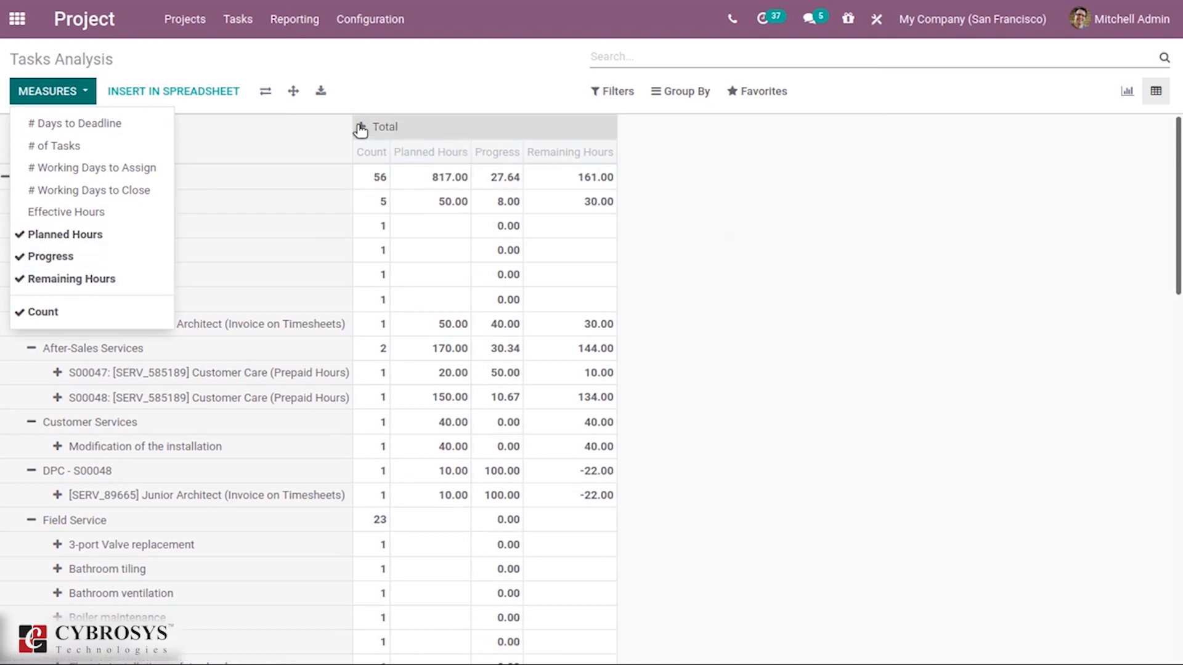
Step: Try to group the pivot's Total columns by Stage, then collapse the column grouping
left_click(378, 132)
mouse_move(408, 330)
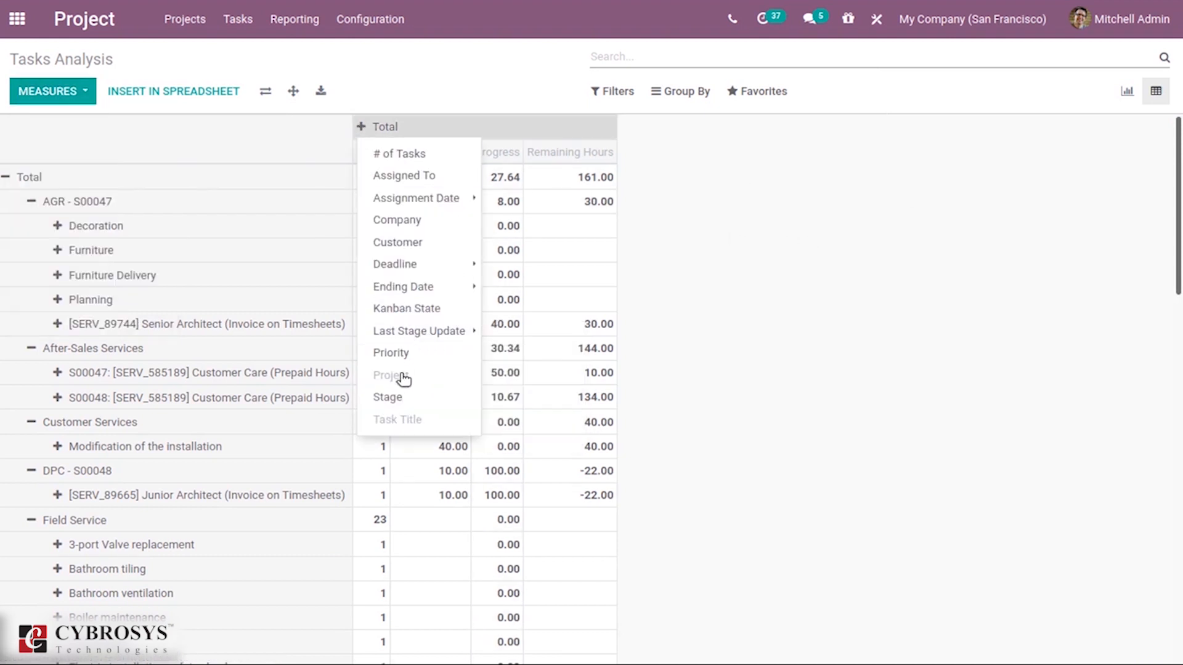
left_click(398, 398)
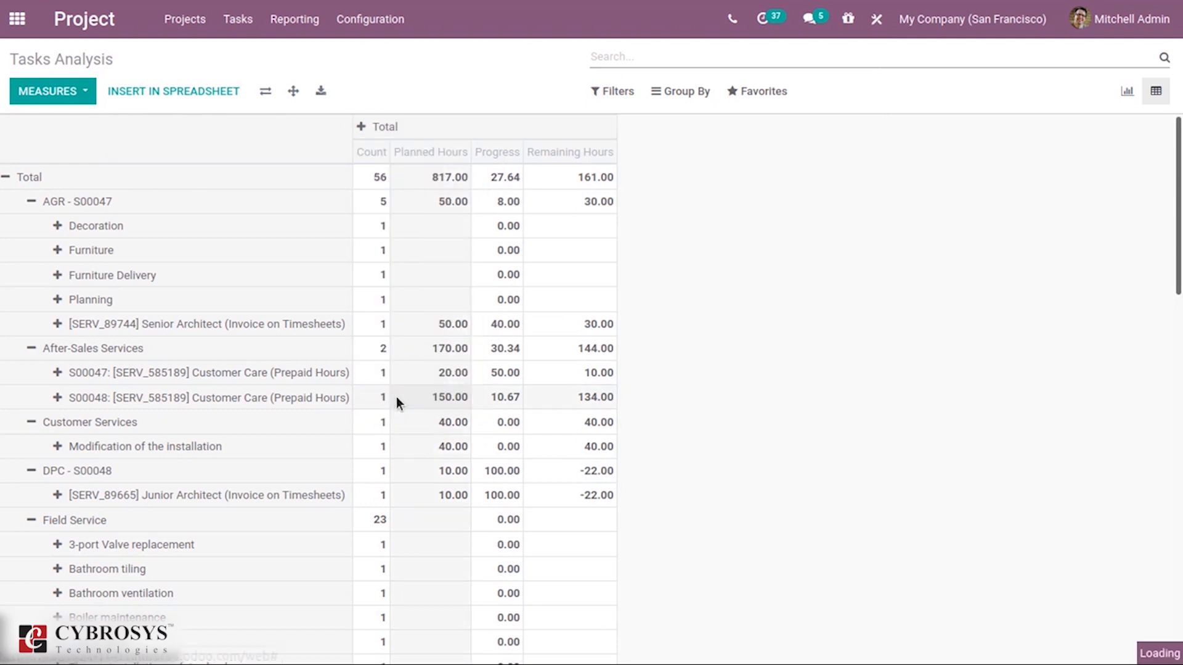
left_click(361, 128)
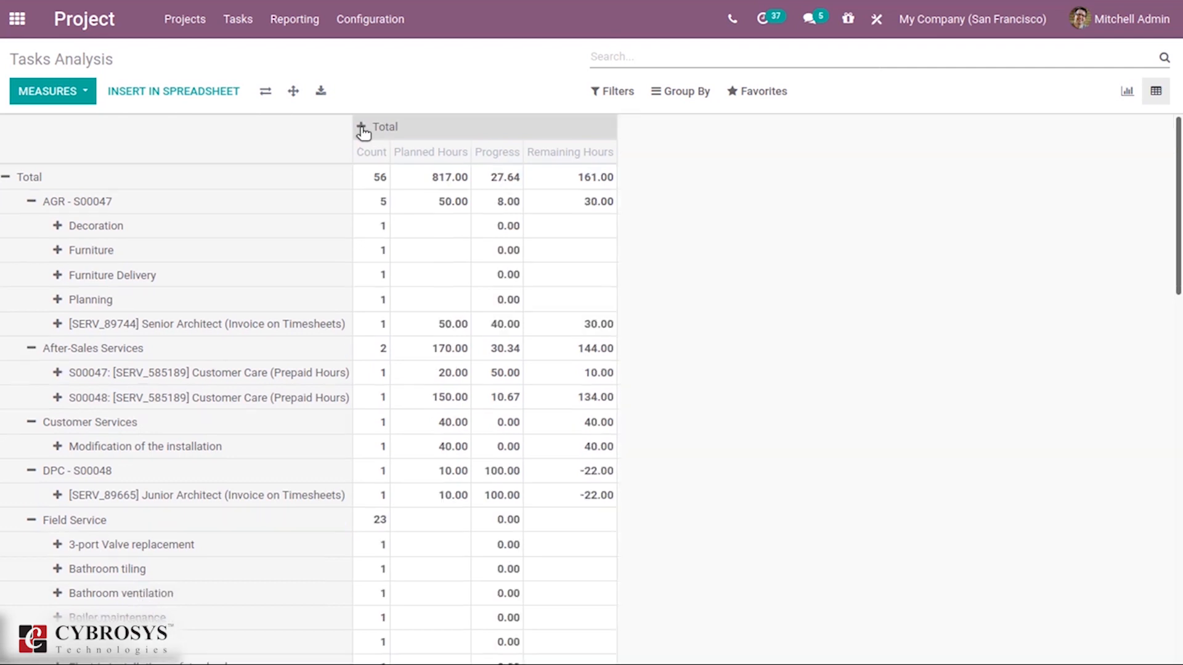
Step: Group the pivot's Total columns by Priority
left_click(362, 129)
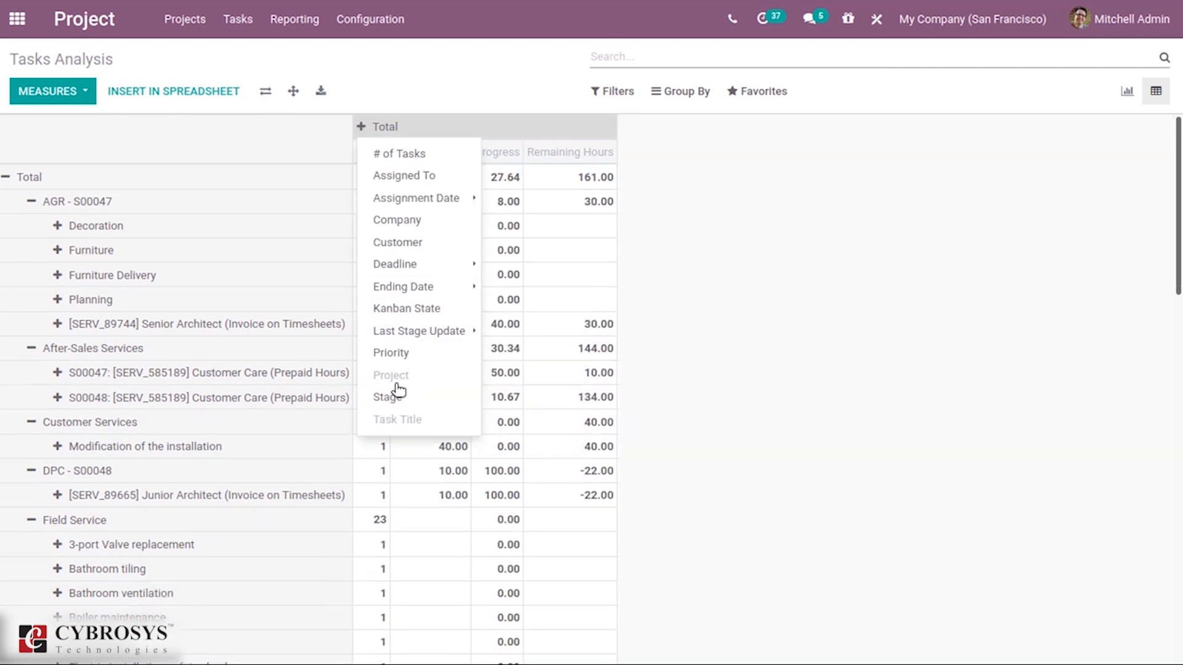
mouse_move(414, 287)
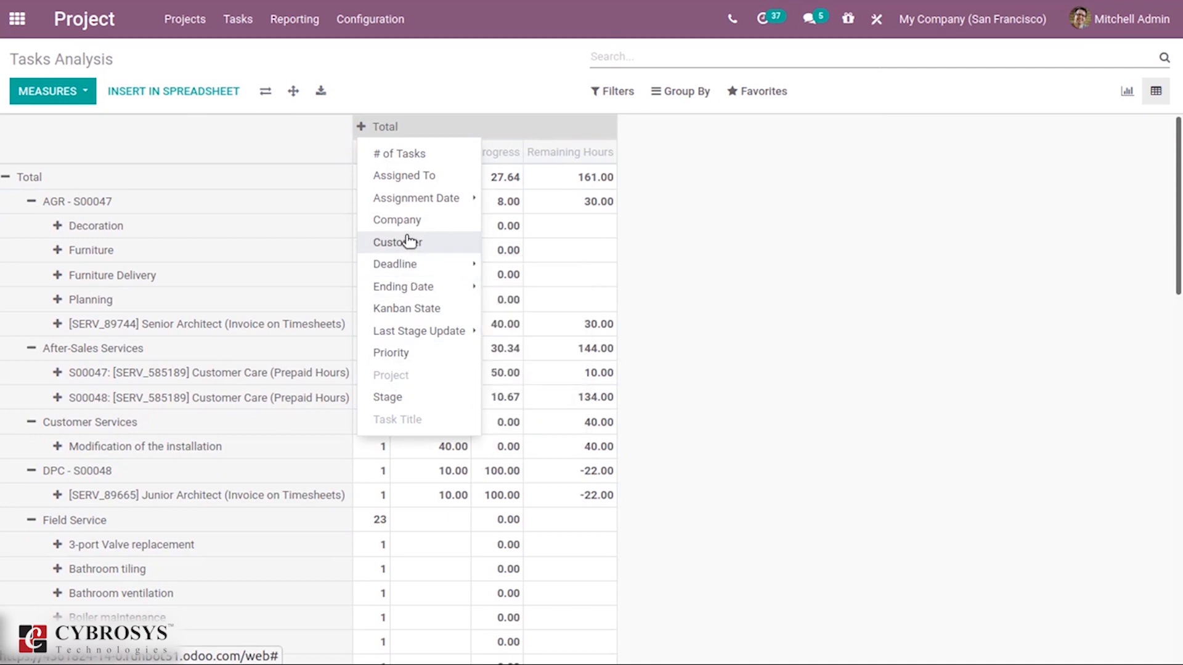
left_click(397, 352)
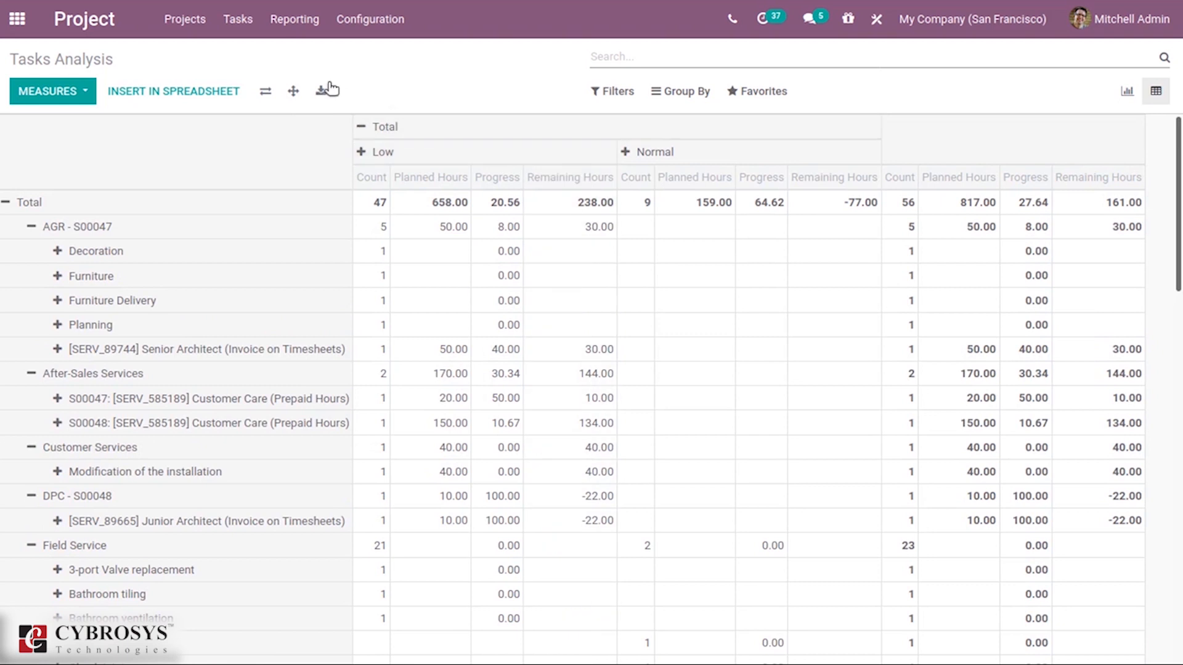
Step: Insert the pivot into the existing Project Task Analysys spreadsheet and select the Low-priority count cell B5 for Basic outline
left_click(178, 93)
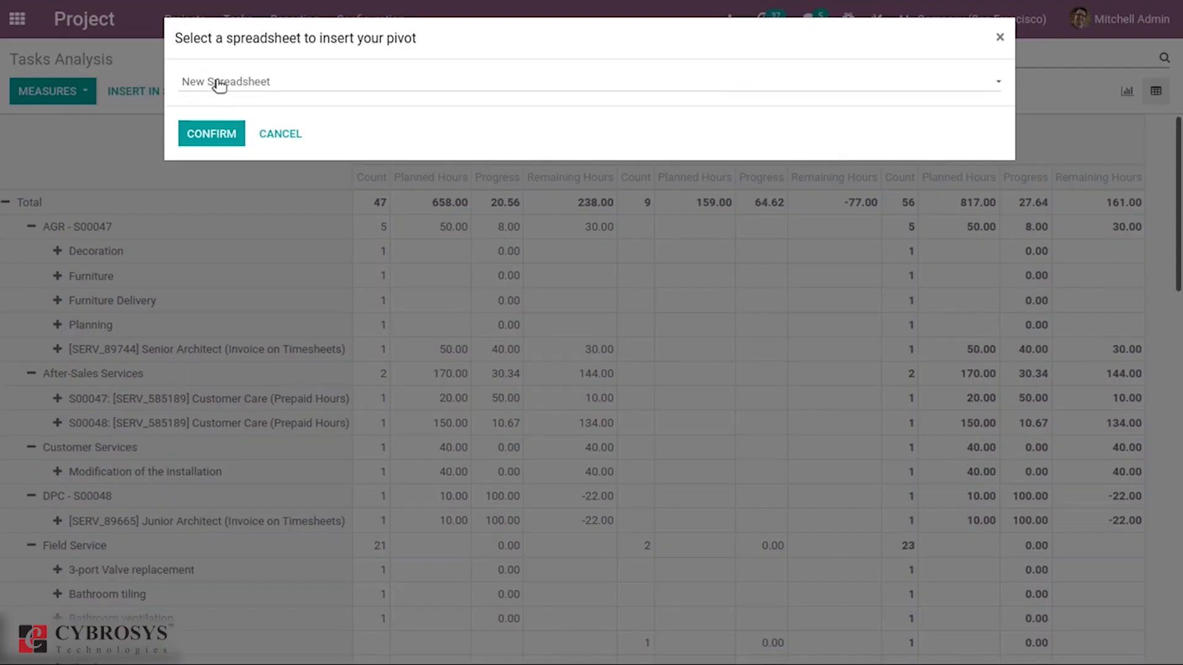
left_click(220, 84)
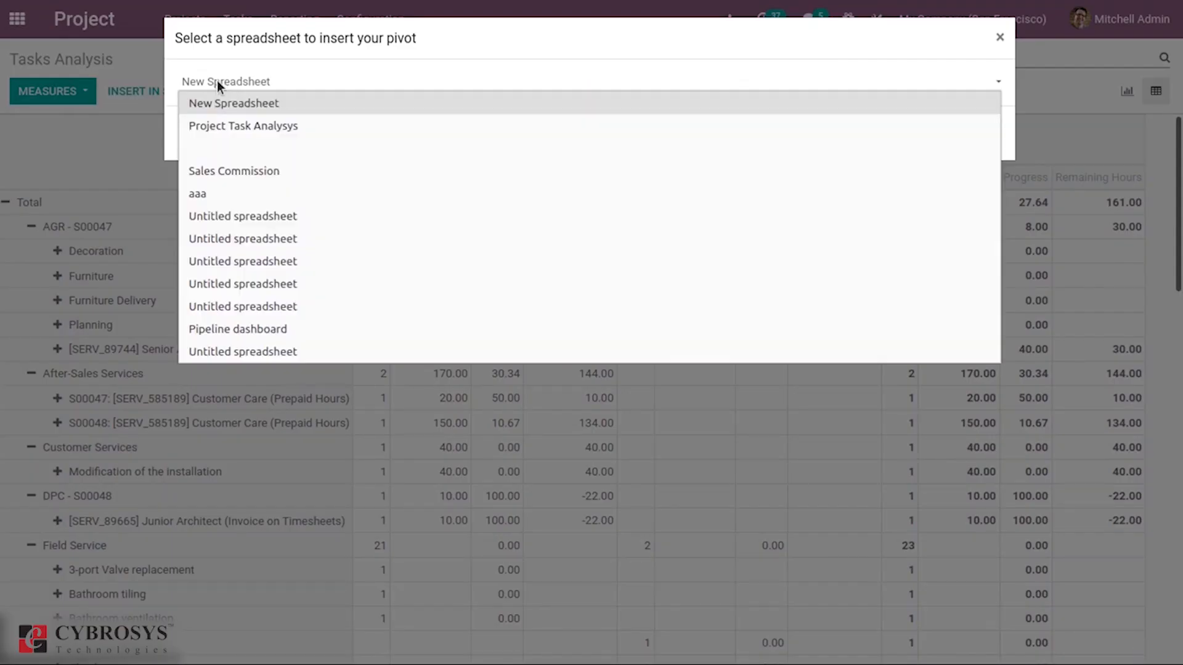
left_click(236, 125)
left_click(211, 137)
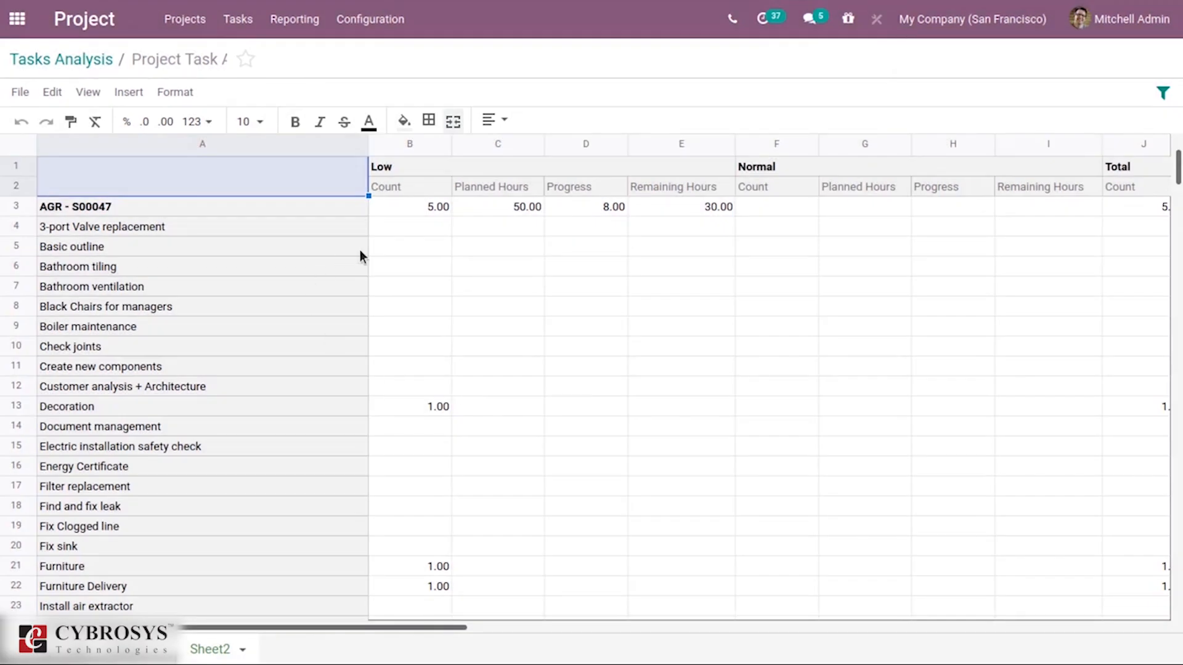
left_click(397, 249)
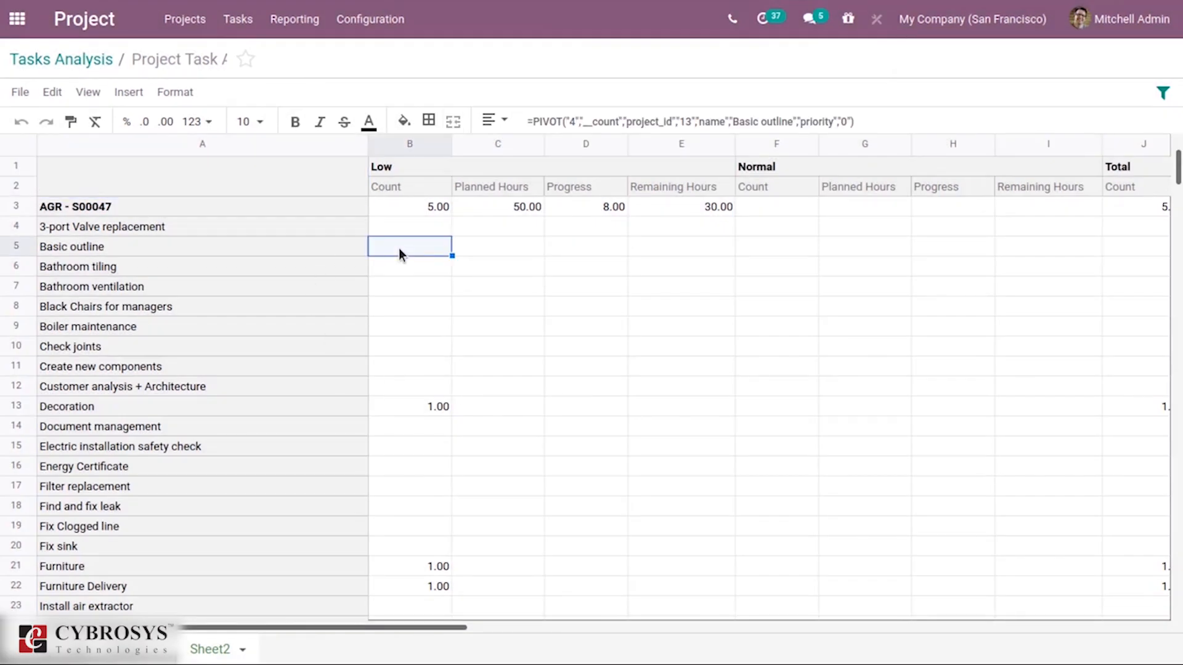